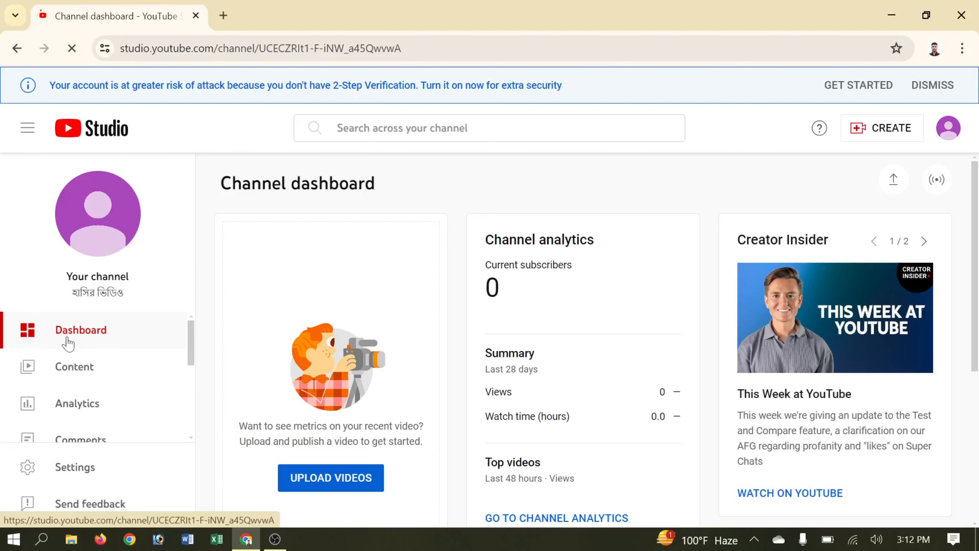
Open Channel customization from the sidebar, showing the Layout tab's Video spotlight and Featured sections.
{"action": "scroll", "coordinate": [85, 370], "scroll_direction": "down", "scroll_amount": 2}
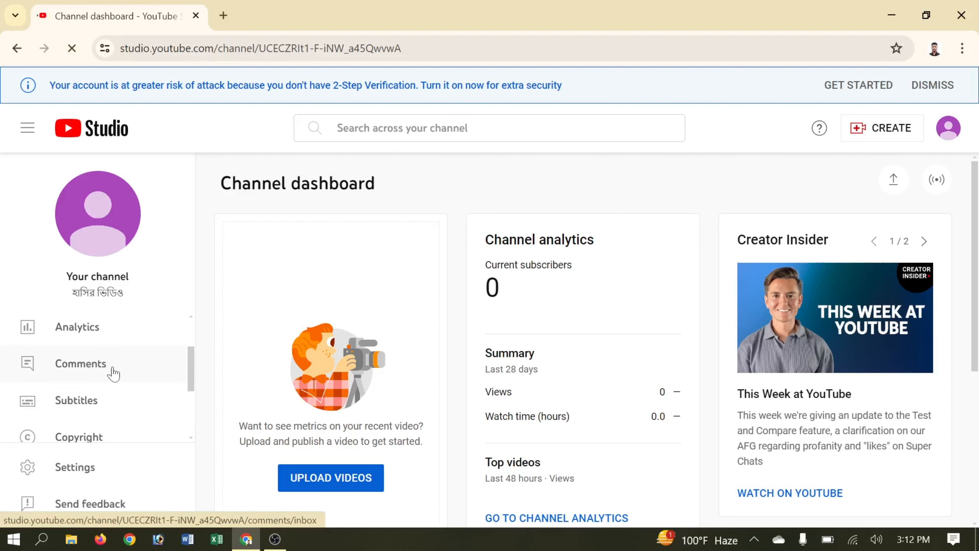
{"action": "scroll", "coordinate": [96, 408], "scroll_direction": "down", "scroll_amount": 2}
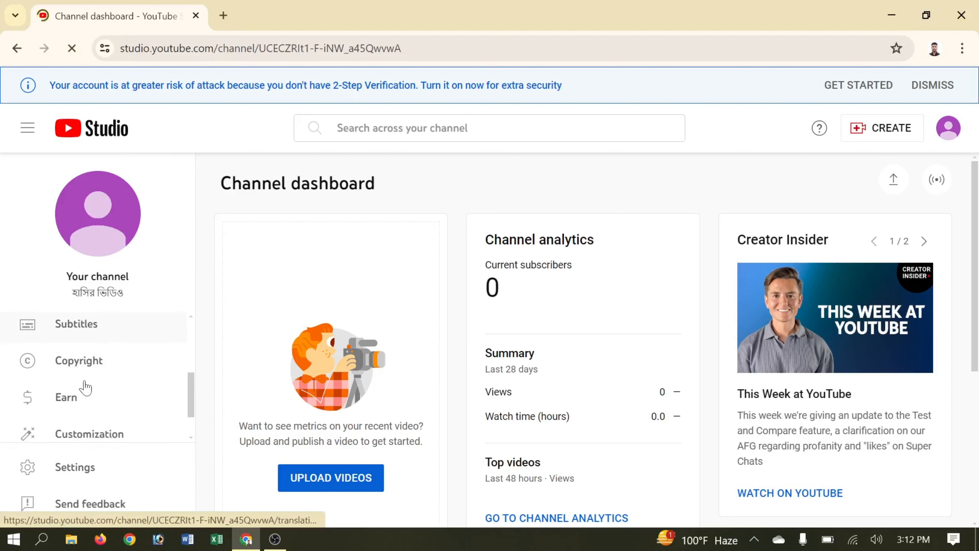
{"action": "scroll", "coordinate": [73, 399], "scroll_direction": "down", "scroll_amount": 1}
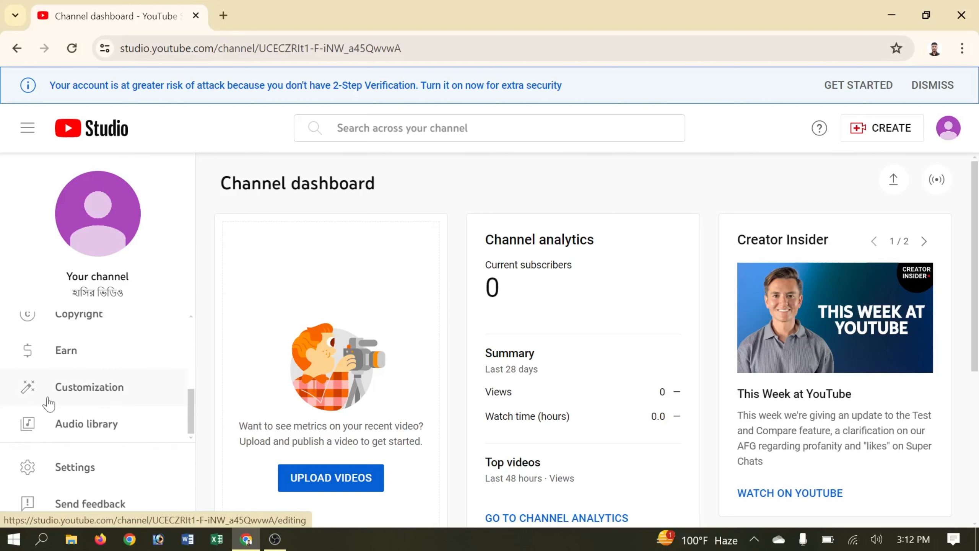
{"action": "left_click", "coordinate": [89, 394]}
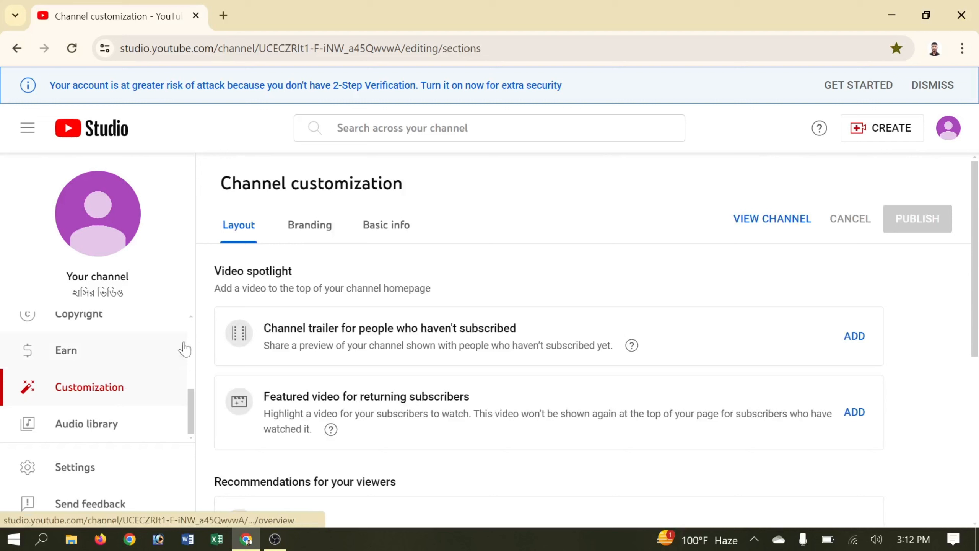
{"action": "scroll", "coordinate": [265, 307], "scroll_direction": "down", "scroll_amount": 5}
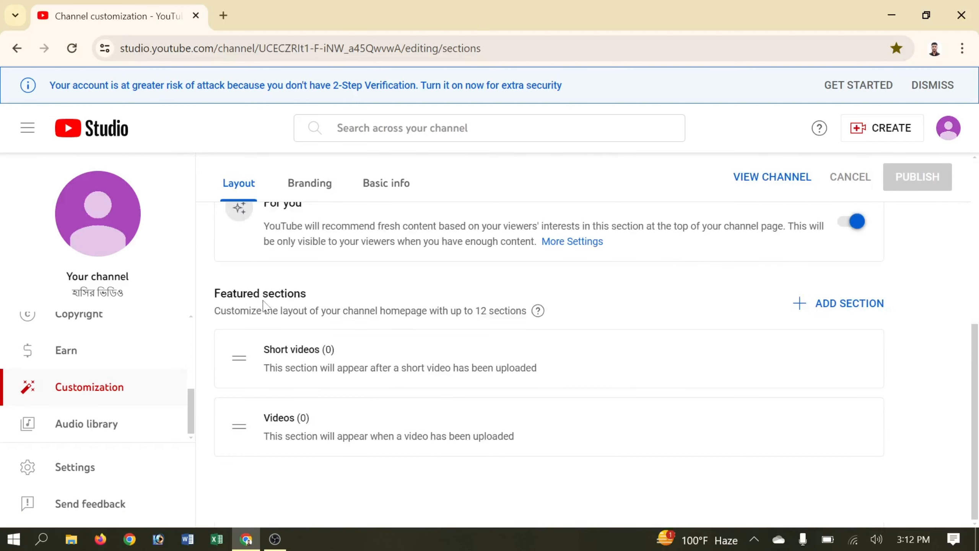
{"action": "scroll", "coordinate": [540, 347], "scroll_direction": "up", "scroll_amount": 5}
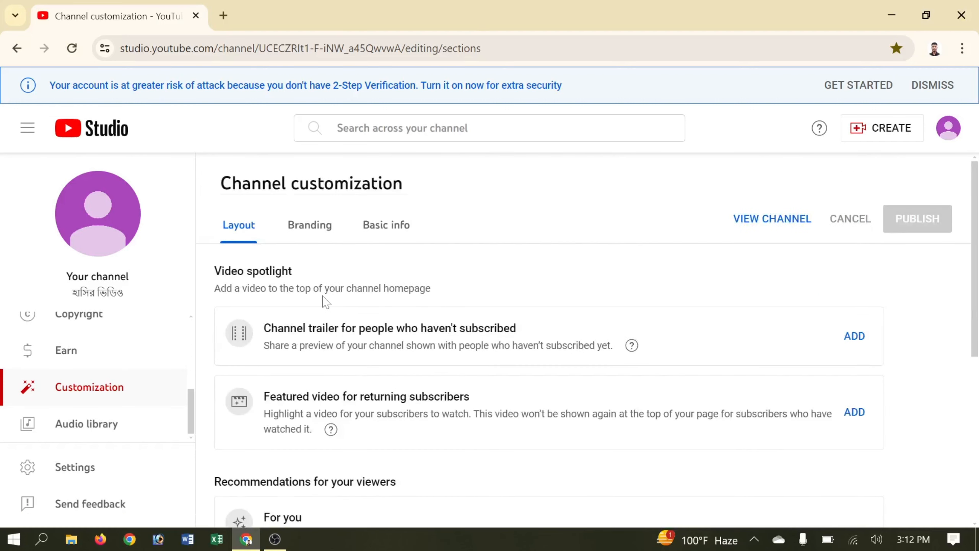
Switch to the Branding tab and look over the Picture section.
{"action": "left_click", "coordinate": [305, 223]}
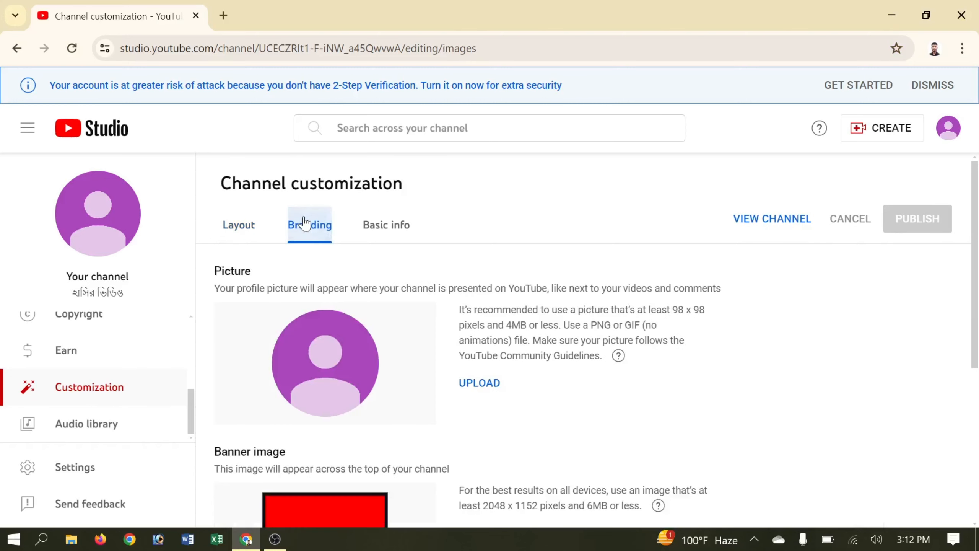
{"action": "scroll", "coordinate": [322, 251], "scroll_direction": "down", "scroll_amount": 3}
{"action": "scroll", "coordinate": [322, 248], "scroll_direction": "up", "scroll_amount": 3}
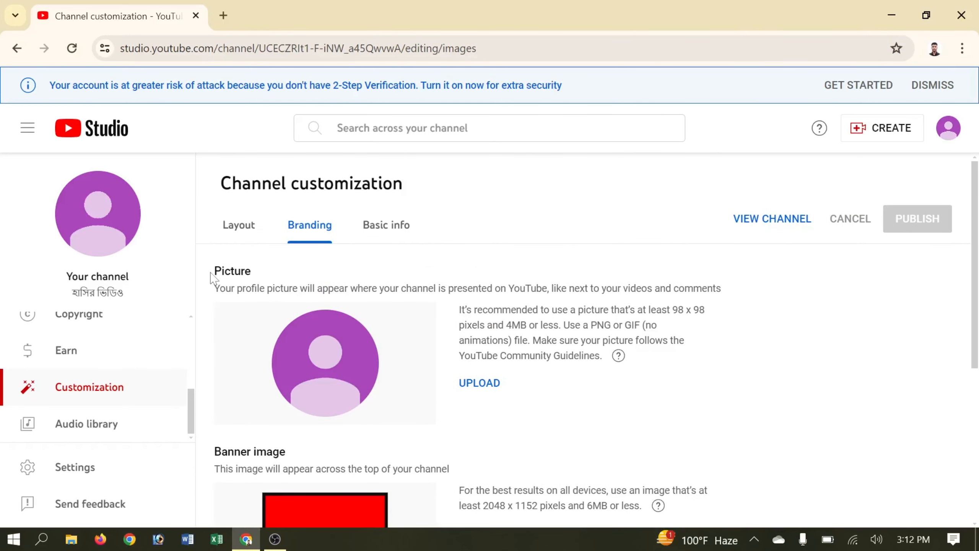
{"action": "left_click_drag", "start_coordinate": [216, 275], "coordinate": [258, 273]}
{"action": "left_click", "coordinate": [456, 245]}
Upload the purple smiley logo from Downloads as the profile picture and confirm the crop.
{"action": "left_click", "coordinate": [484, 383]}
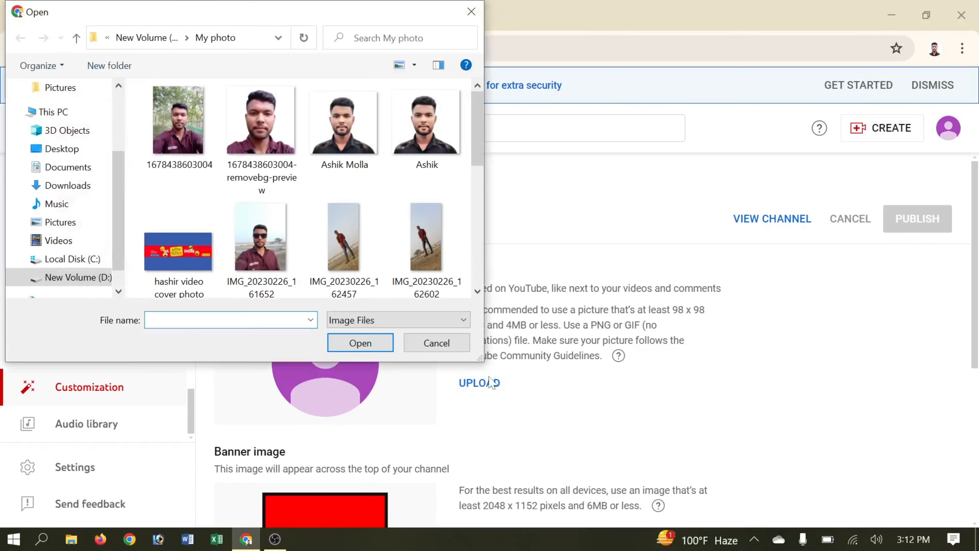
{"action": "scroll", "coordinate": [72, 252], "scroll_direction": "down", "scroll_amount": 1}
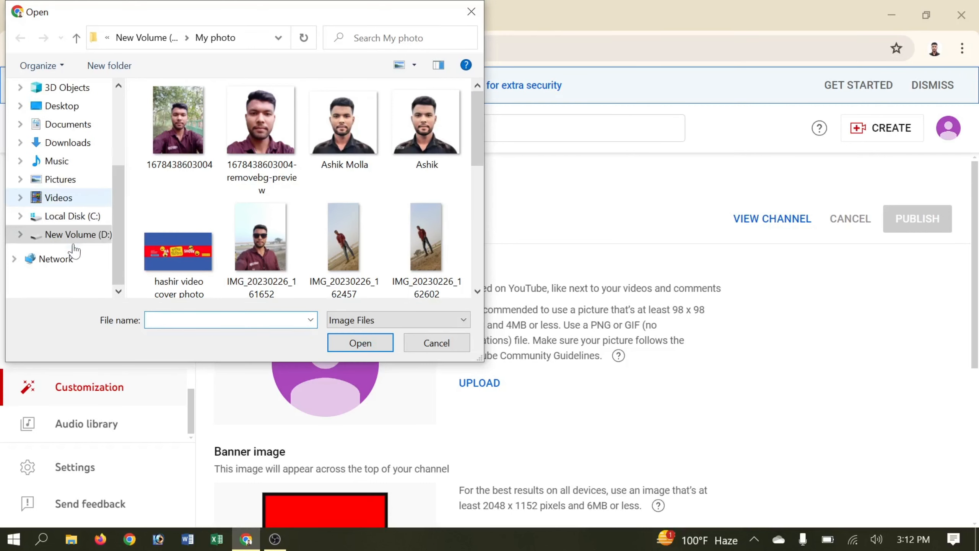
{"action": "scroll", "coordinate": [72, 254], "scroll_direction": "up", "scroll_amount": 2}
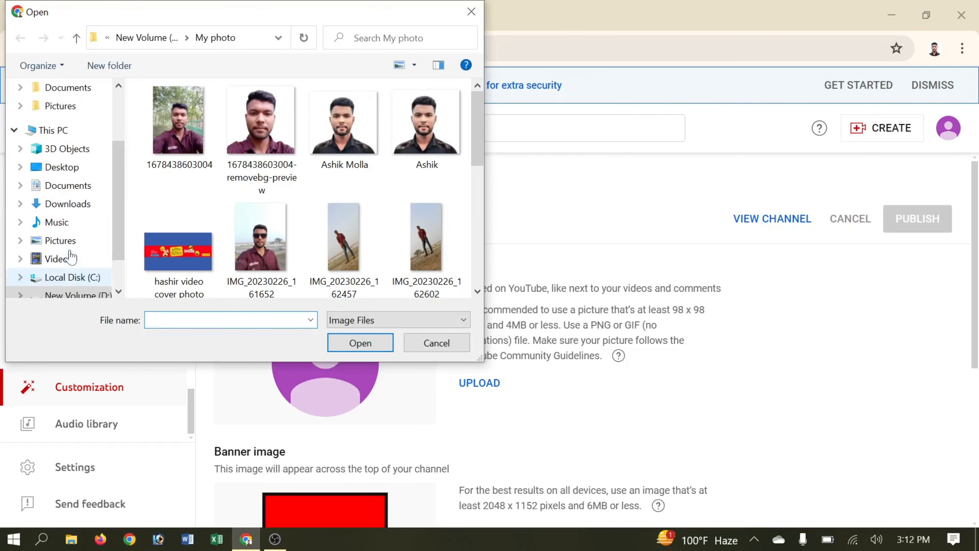
{"action": "left_click", "coordinate": [84, 208]}
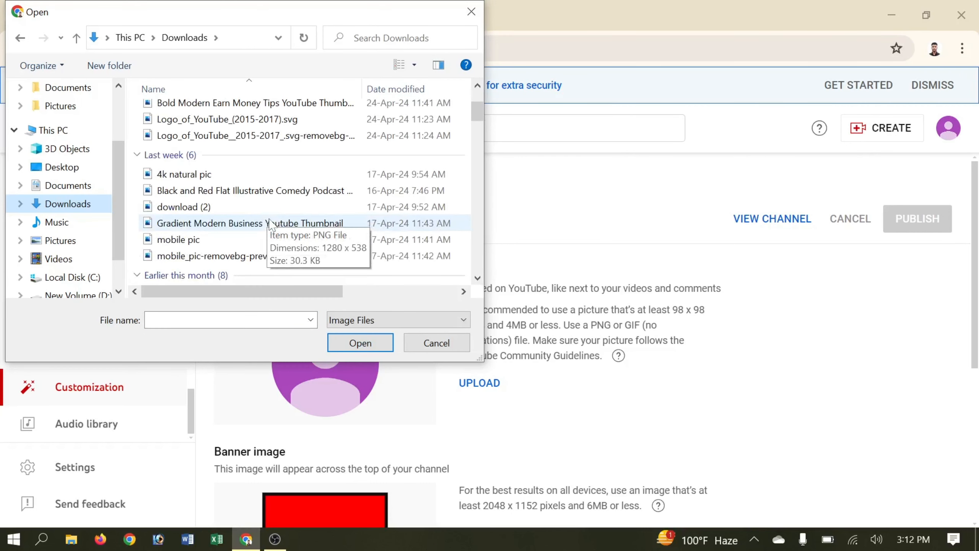
{"action": "double_click", "coordinate": [302, 192]}
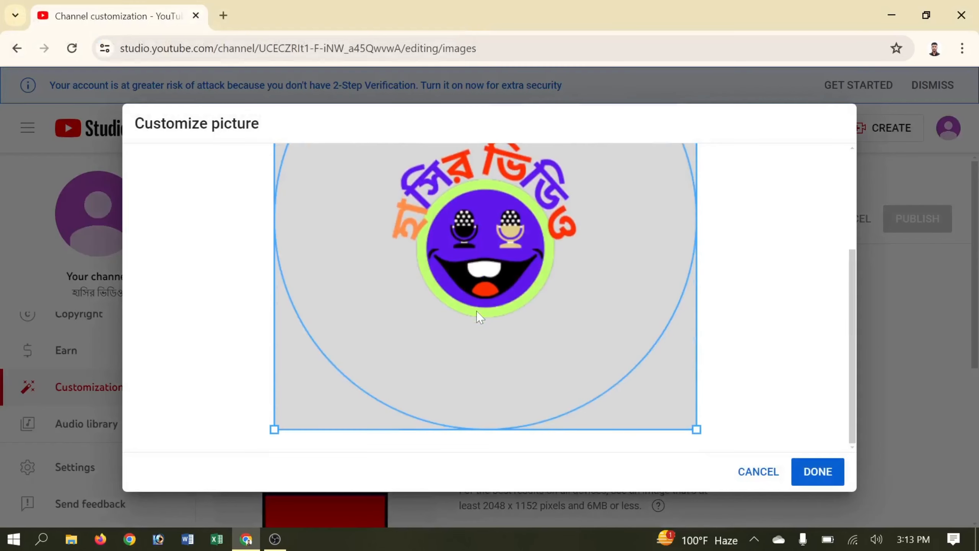
{"action": "scroll", "coordinate": [561, 213], "scroll_direction": "up", "scroll_amount": 3}
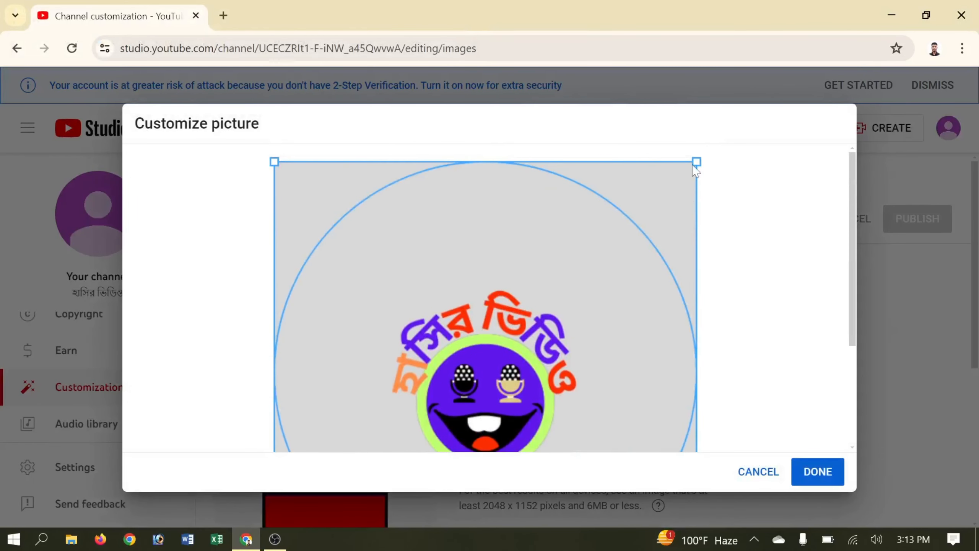
{"action": "scroll", "coordinate": [522, 298], "scroll_direction": "down", "scroll_amount": 4}
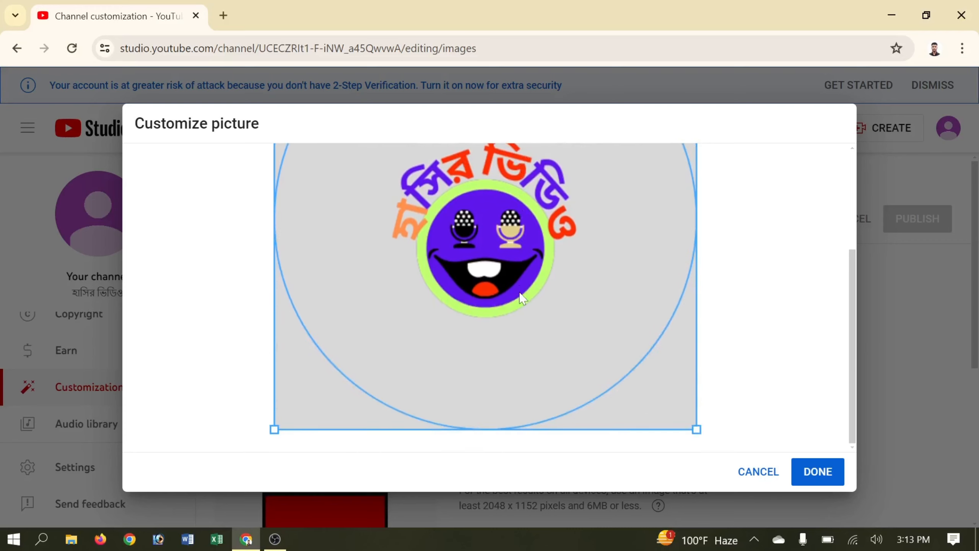
{"action": "left_click", "coordinate": [833, 481]}
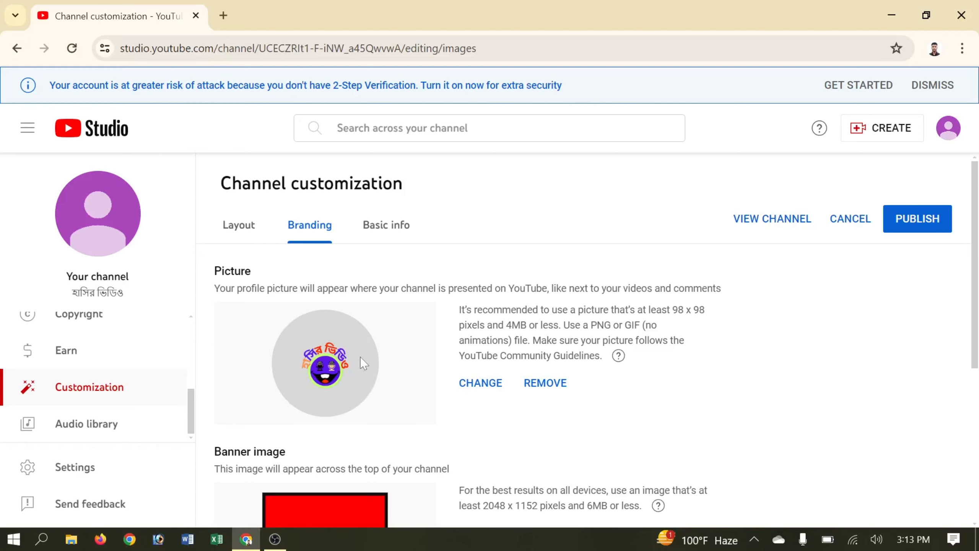
Review the Banner image requirements: the 6MB size limit and recommended dimensions.
{"action": "scroll", "coordinate": [525, 378], "scroll_direction": "down", "scroll_amount": 2}
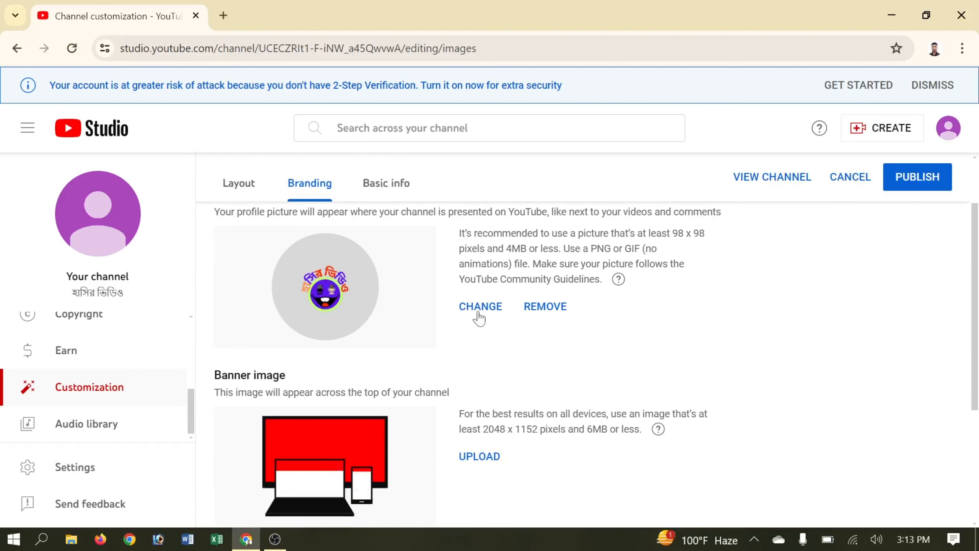
{"action": "scroll", "coordinate": [562, 313], "scroll_direction": "down", "scroll_amount": 2}
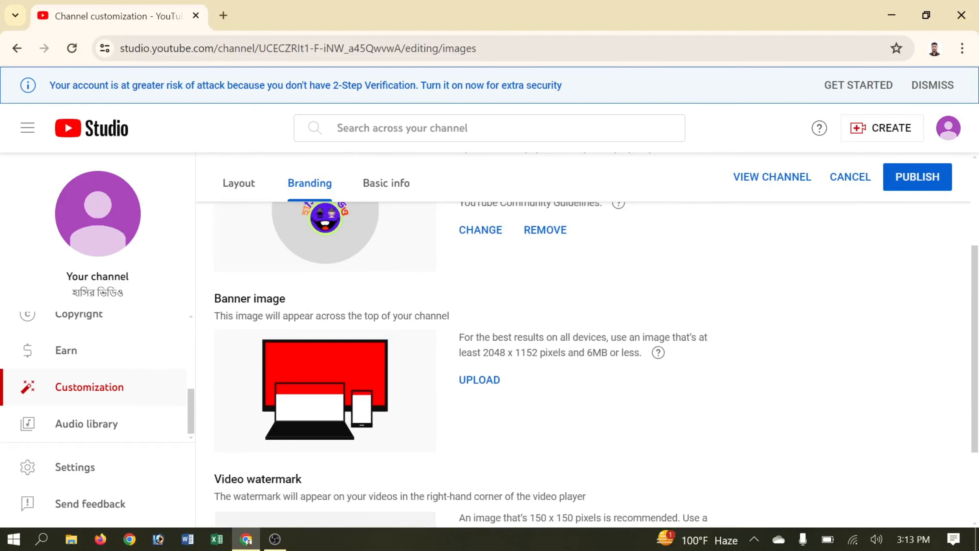
{"action": "left_click_drag", "start_coordinate": [211, 301], "coordinate": [323, 304]}
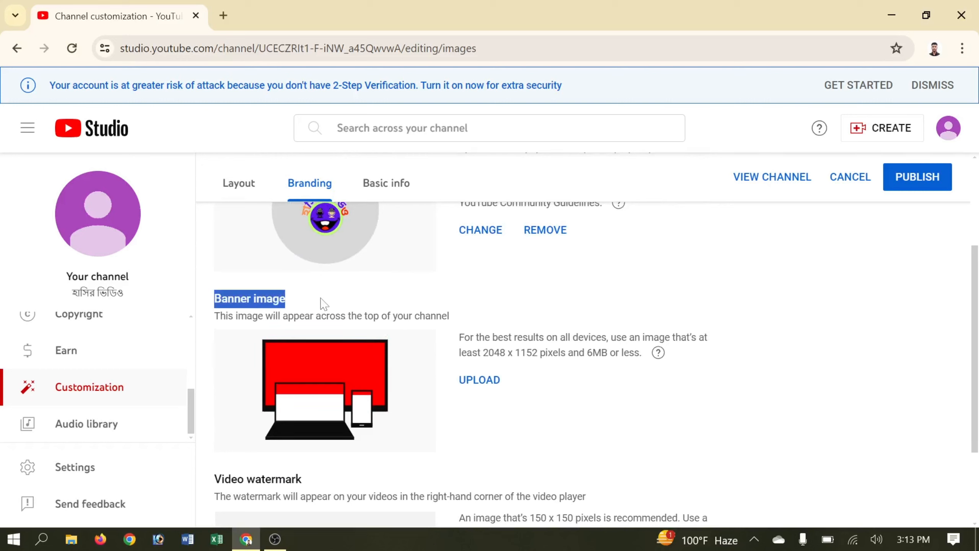
{"action": "left_click", "coordinate": [321, 297]}
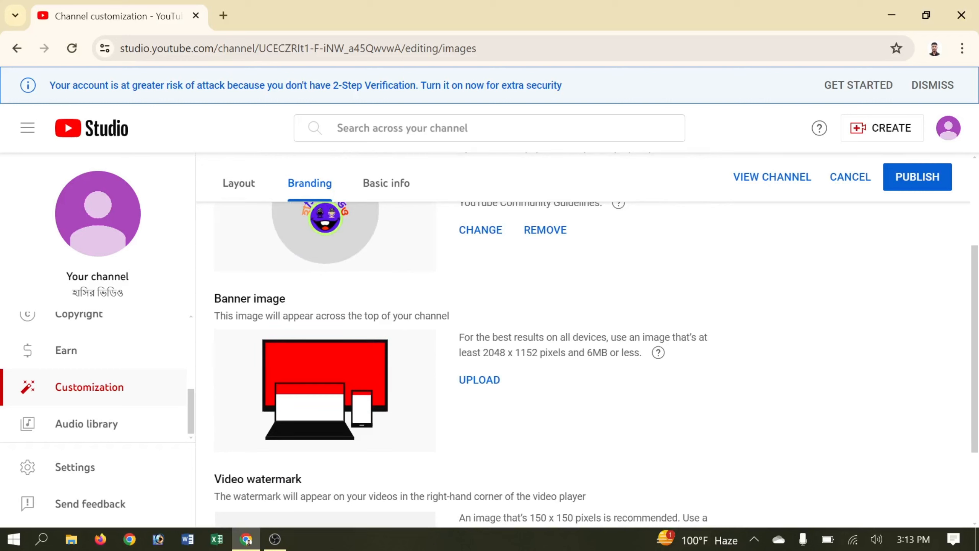
{"action": "left_click_drag", "start_coordinate": [585, 353], "coordinate": [647, 359]}
{"action": "left_click_drag", "start_coordinate": [481, 353], "coordinate": [552, 353]}
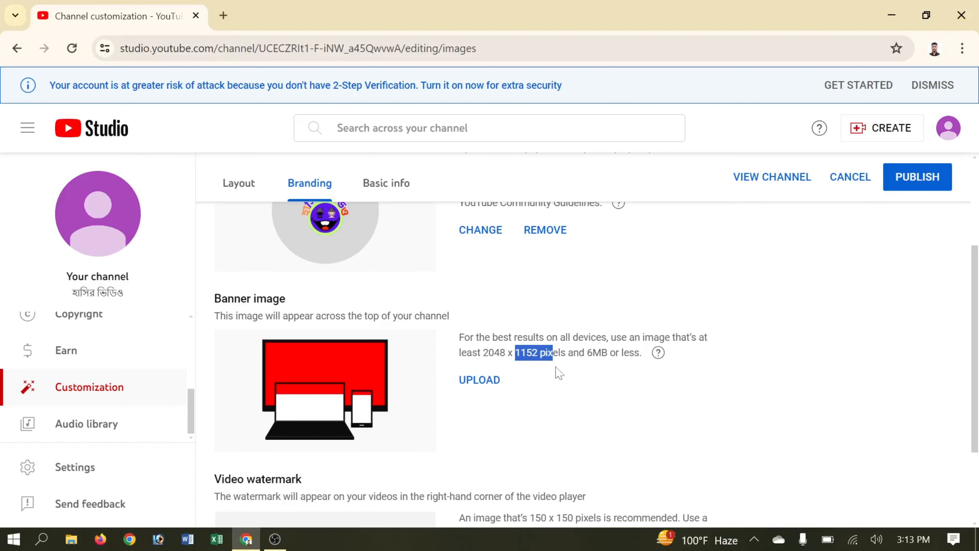
{"action": "scroll", "coordinate": [573, 381], "scroll_direction": "down", "scroll_amount": 2}
{"action": "left_click", "coordinate": [553, 349]}
Upload the red-and-blue comedy banner from New Volume (D:) and confirm its crop.
{"action": "left_click", "coordinate": [480, 307]}
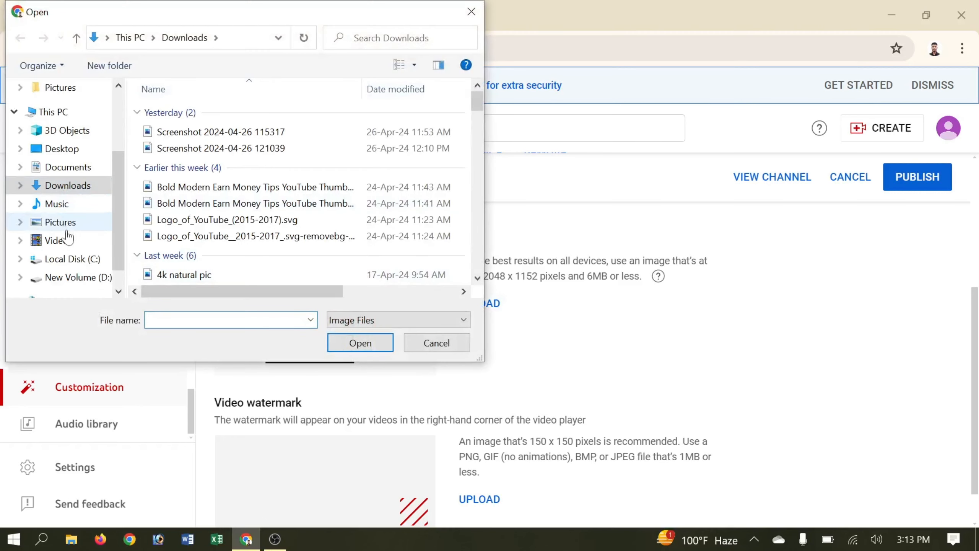
{"action": "left_click", "coordinate": [73, 285]}
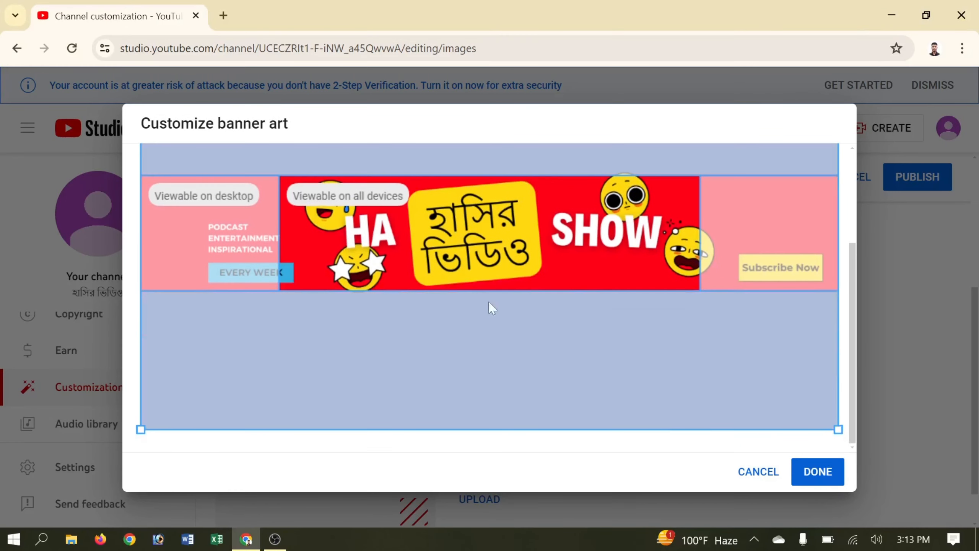
{"action": "scroll", "coordinate": [330, 267], "scroll_direction": "up", "scroll_amount": 3}
{"action": "scroll", "coordinate": [708, 422], "scroll_direction": "down", "scroll_amount": 3}
{"action": "left_click", "coordinate": [820, 463]}
{"action": "scroll", "coordinate": [301, 371], "scroll_direction": "down", "scroll_amount": 6}
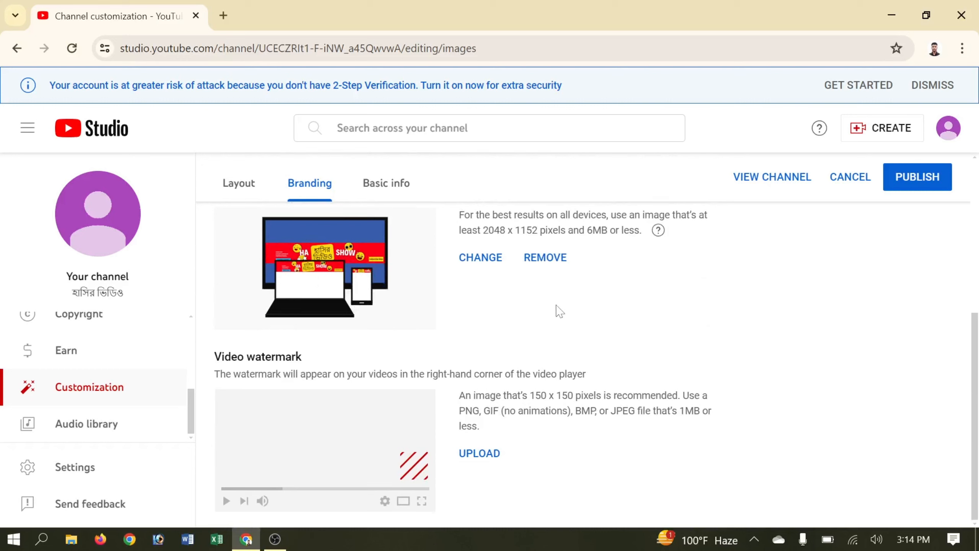
{"action": "left_click_drag", "start_coordinate": [204, 364], "coordinate": [312, 364]}
{"action": "left_click", "coordinate": [494, 369]}
Switch to the Basic info tab and scroll through its fields.
{"action": "scroll", "coordinate": [404, 430], "scroll_direction": "up", "scroll_amount": 5}
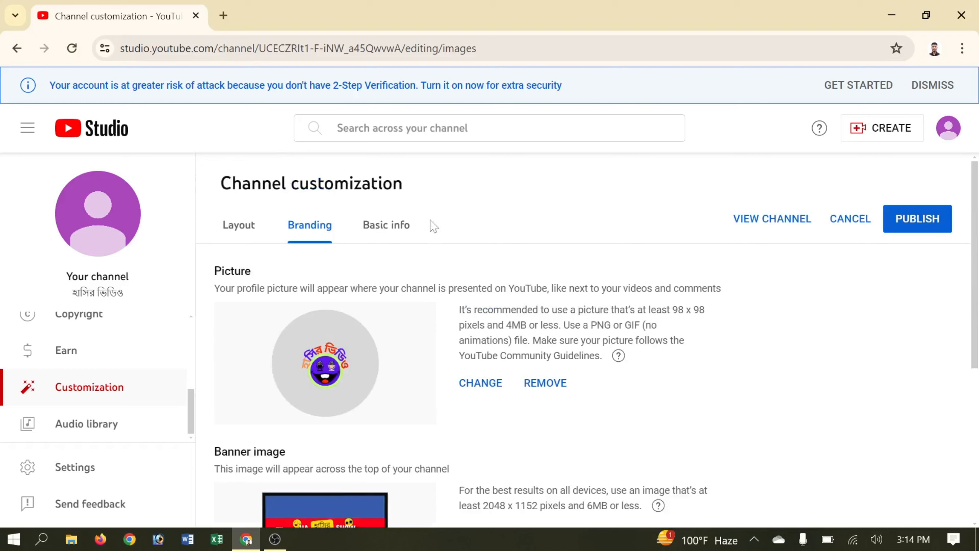
{"action": "left_click", "coordinate": [399, 226]}
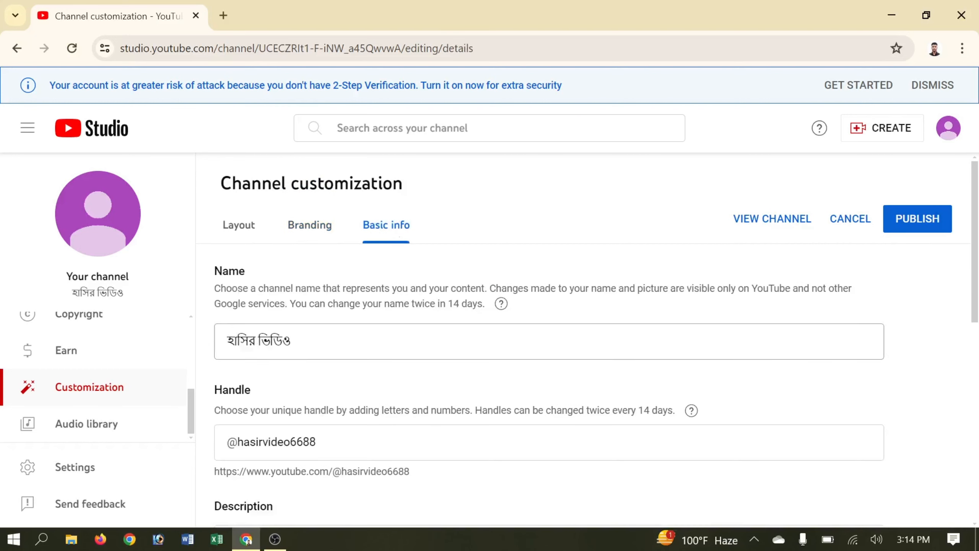
{"action": "scroll", "coordinate": [539, 347], "scroll_direction": "down", "scroll_amount": 2}
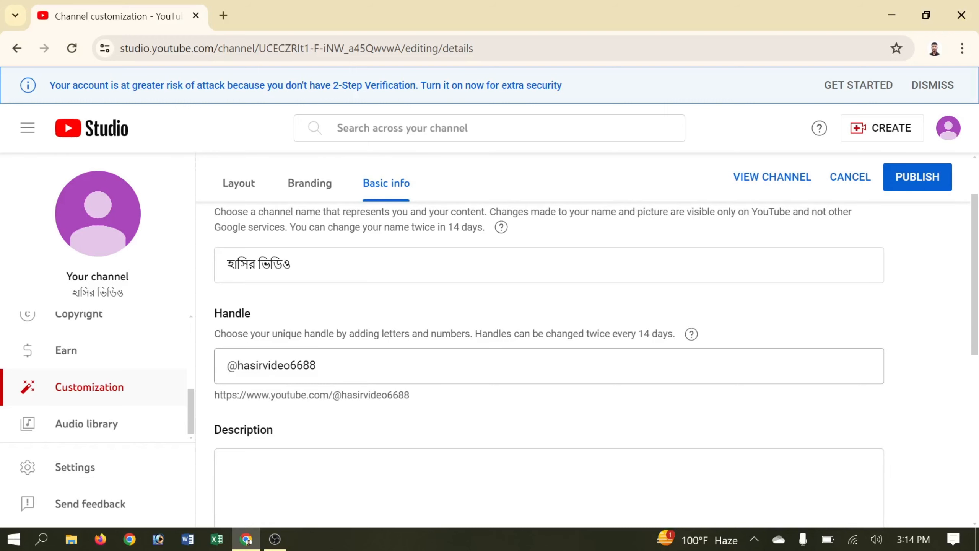
{"action": "scroll", "coordinate": [232, 309], "scroll_direction": "down", "scroll_amount": 4}
{"action": "scroll", "coordinate": [267, 311], "scroll_direction": "up", "scroll_amount": 2}
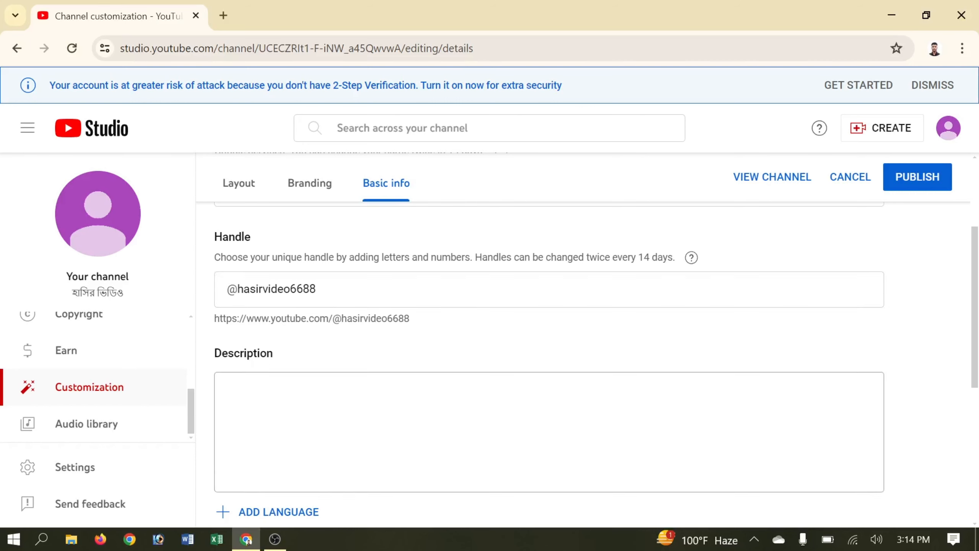
{"action": "scroll", "coordinate": [223, 328], "scroll_direction": "down", "scroll_amount": 2}
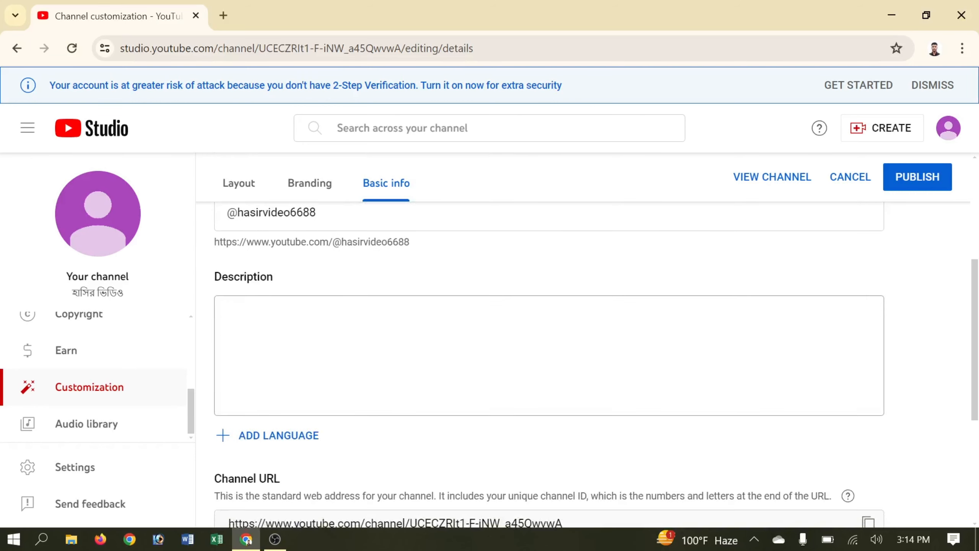
Paste the 302-character Bengali welcome description into the channel Description box.
{"action": "left_click", "coordinate": [229, 314]}
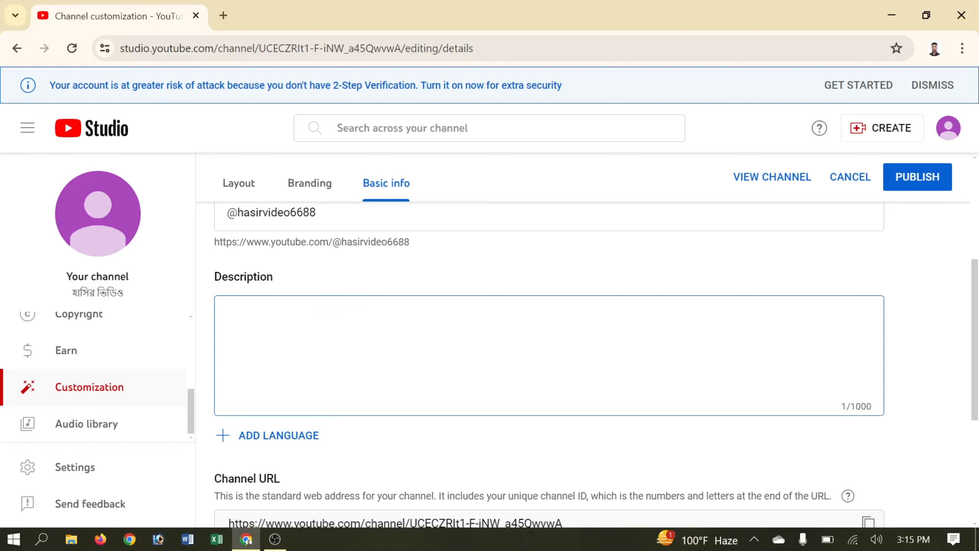
{"action": "type", "text": "হ্যালো বন্ধুরা, আমাদের,\"হাসি ভিডিও\" ইউটিউব চ্যানেলটিতে আপনাদের কে স্বাগতম। আশা করি সকলে ভালো আছেন। এটি একটি আন্তর্জাতিক মজার চ্যানেল এবং আমরা সর্বদা সর্বোত্তম মানের ফানি ভিডিও, প্র্যাঙ্ক ভিডিও সরবরাহ করার চেষ্টা করি। তাই আমাদের সাথে থাকার জন্য চ্যানেলটিকে সাব্সক্রাইব করে পাশে থাকুন। সবাইকে \"ধন্যবাদ\"।"}
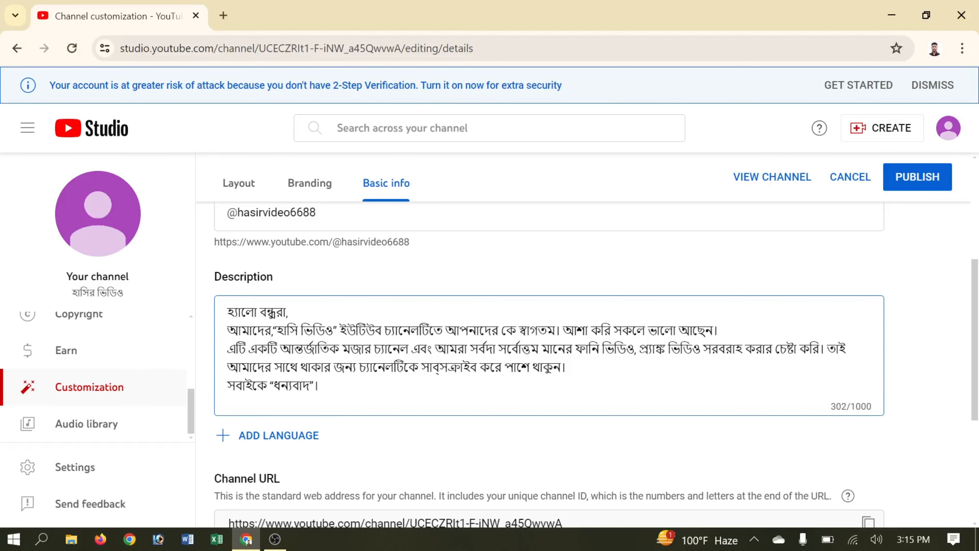
{"action": "scroll", "coordinate": [548, 347], "scroll_direction": "down", "scroll_amount": 2}
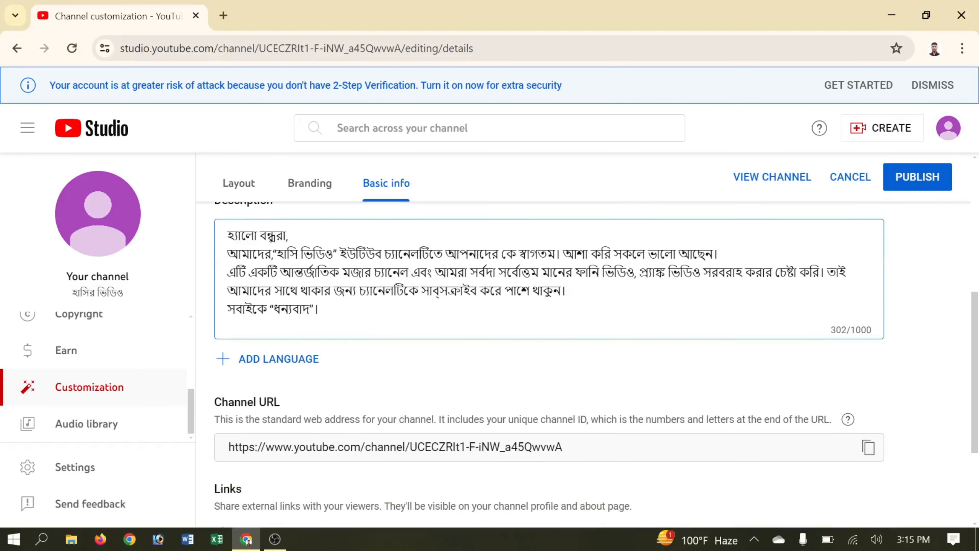
{"action": "scroll", "coordinate": [547, 347], "scroll_direction": "down", "scroll_amount": 2}
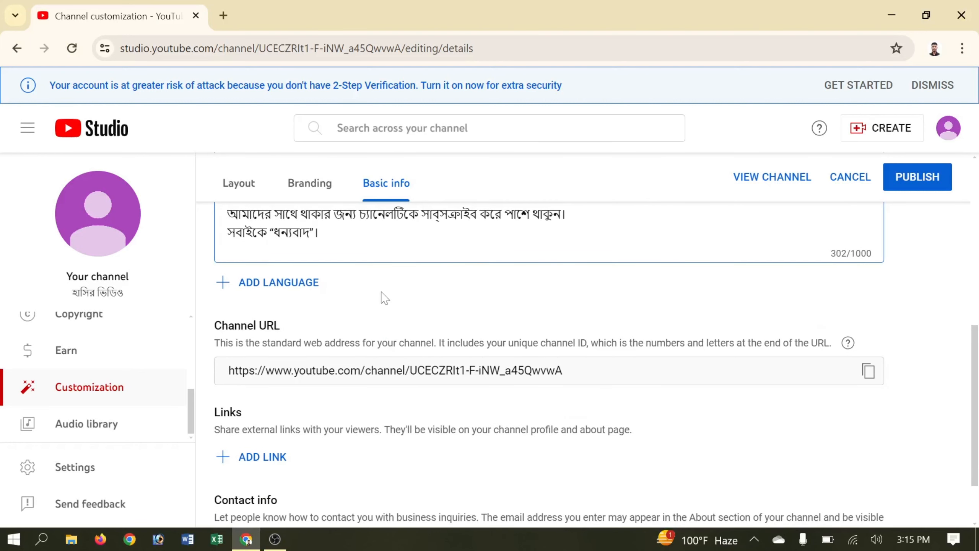
{"action": "scroll", "coordinate": [382, 293], "scroll_direction": "down", "scroll_amount": 2}
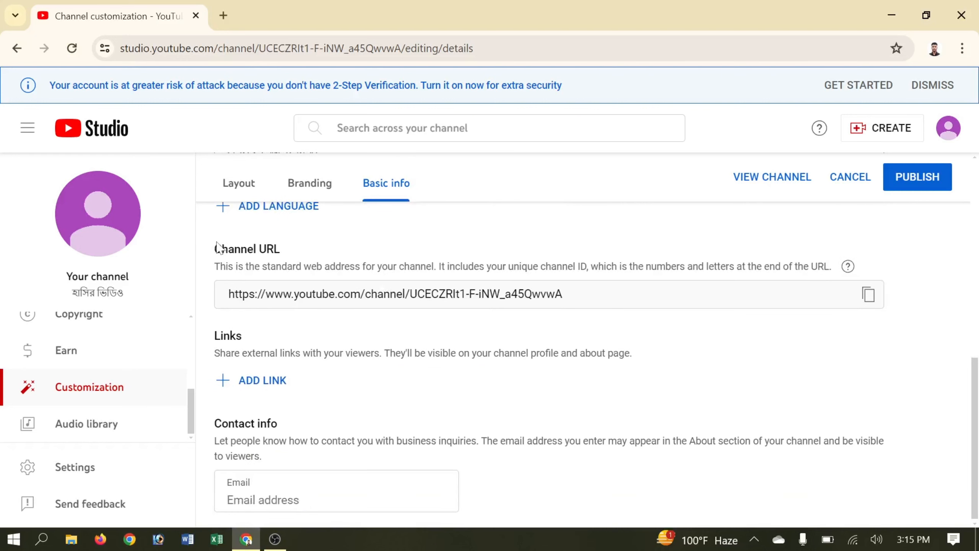
{"action": "left_click_drag", "start_coordinate": [216, 245], "coordinate": [265, 249]}
{"action": "left_click", "coordinate": [255, 322]}
{"action": "left_click_drag", "start_coordinate": [225, 295], "coordinate": [557, 320]}
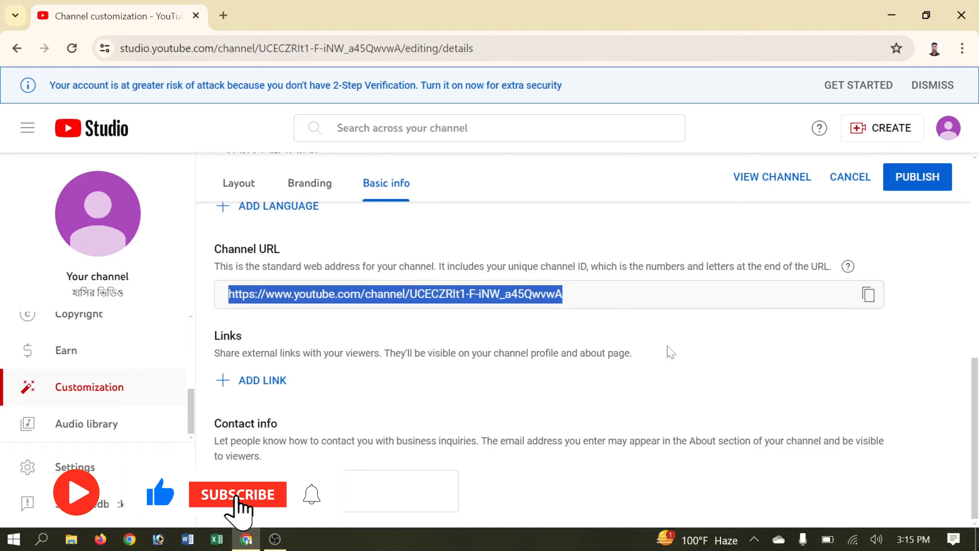
Enter the business contact email address in the Contact info Email field.
{"action": "left_click_drag", "start_coordinate": [207, 341], "coordinate": [276, 346]}
{"action": "left_click", "coordinate": [341, 387]}
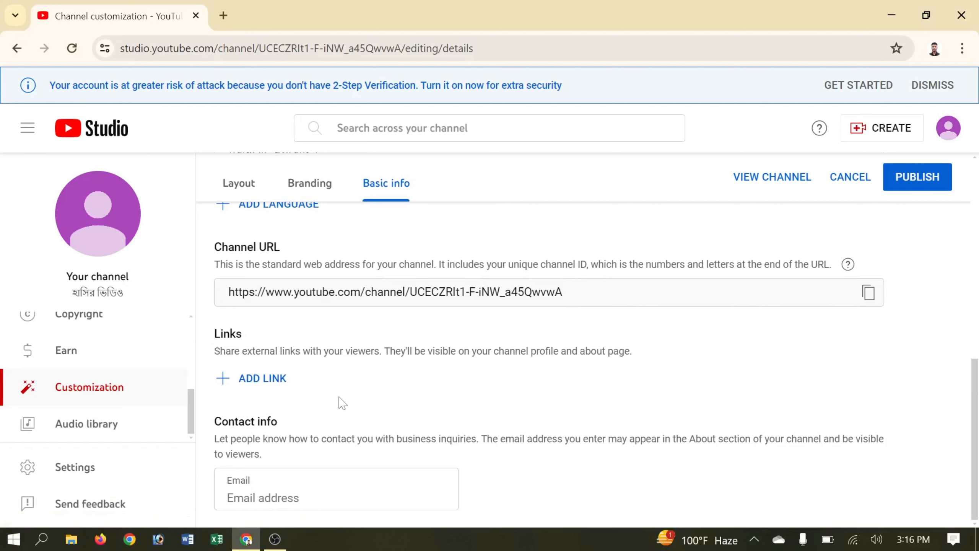
{"action": "left_click_drag", "start_coordinate": [214, 421], "coordinate": [294, 423]}
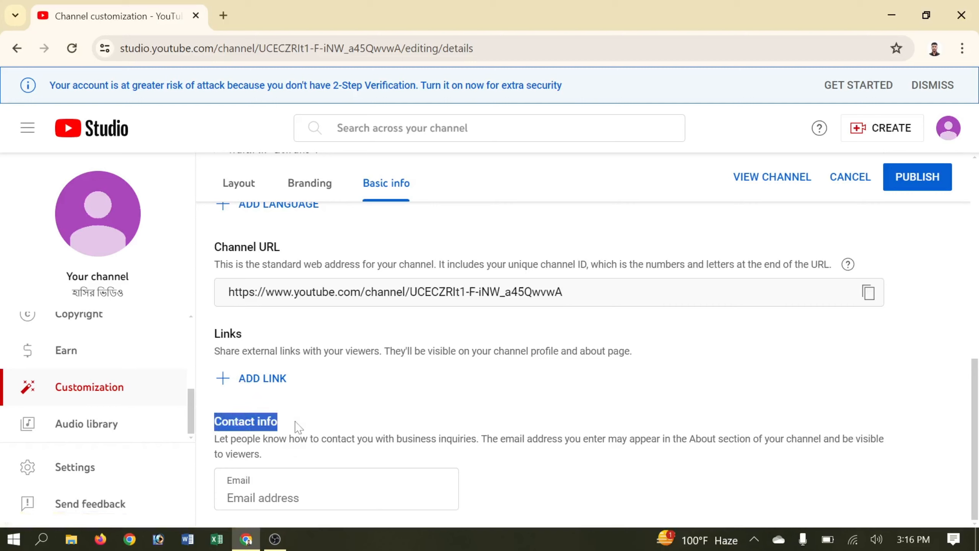
{"action": "left_click", "coordinate": [270, 497]}
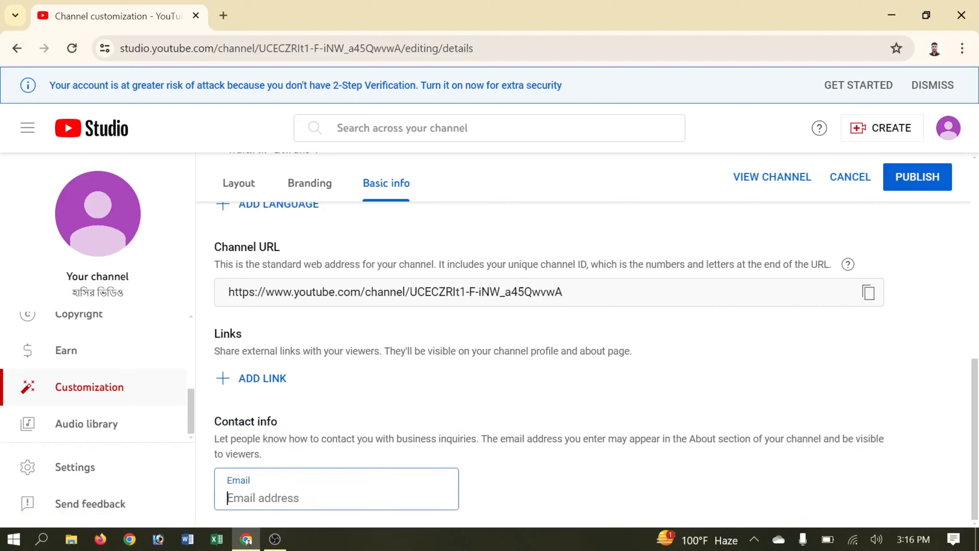
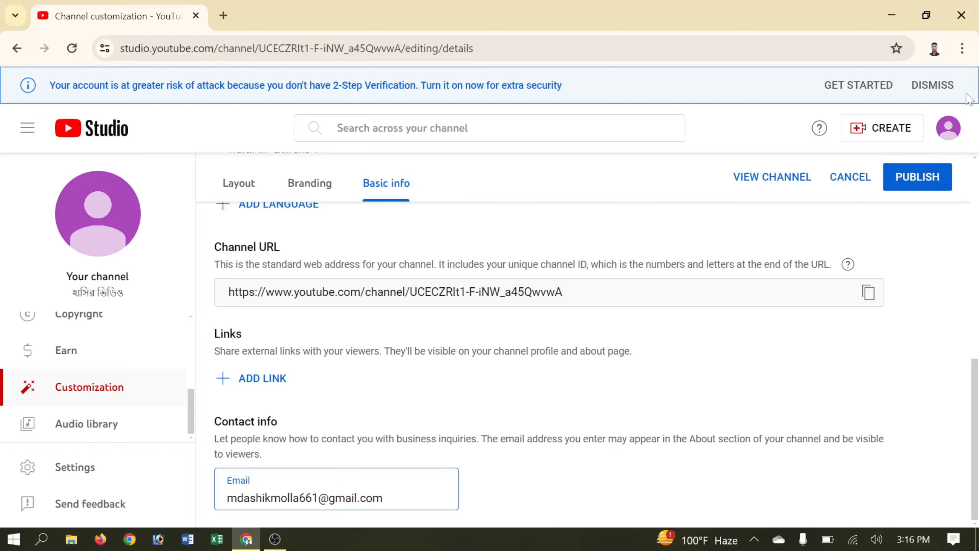
Publish the customization changes and bring up the Settings dialog.
{"action": "left_click", "coordinate": [916, 185]}
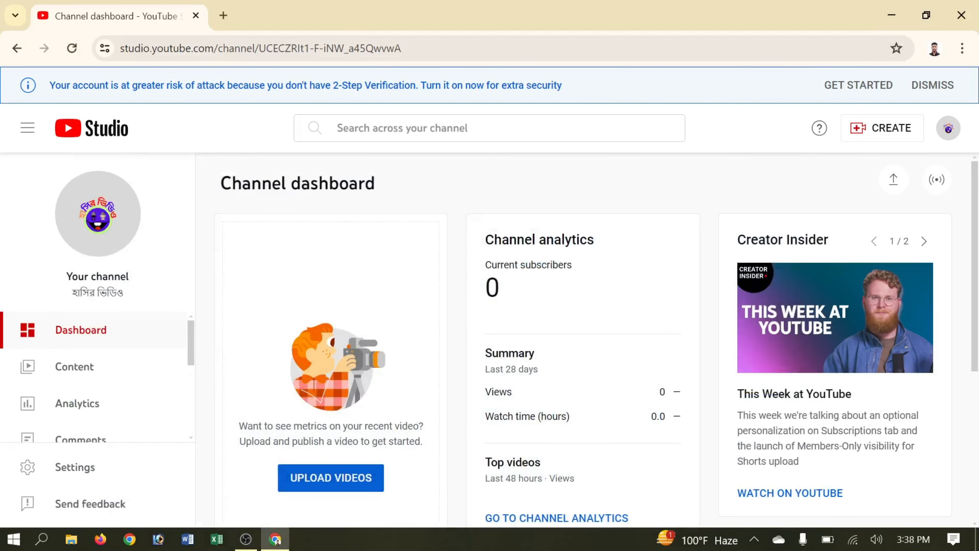
{"action": "scroll", "coordinate": [89, 405], "scroll_direction": "down", "scroll_amount": 4}
{"action": "left_click", "coordinate": [88, 464]}
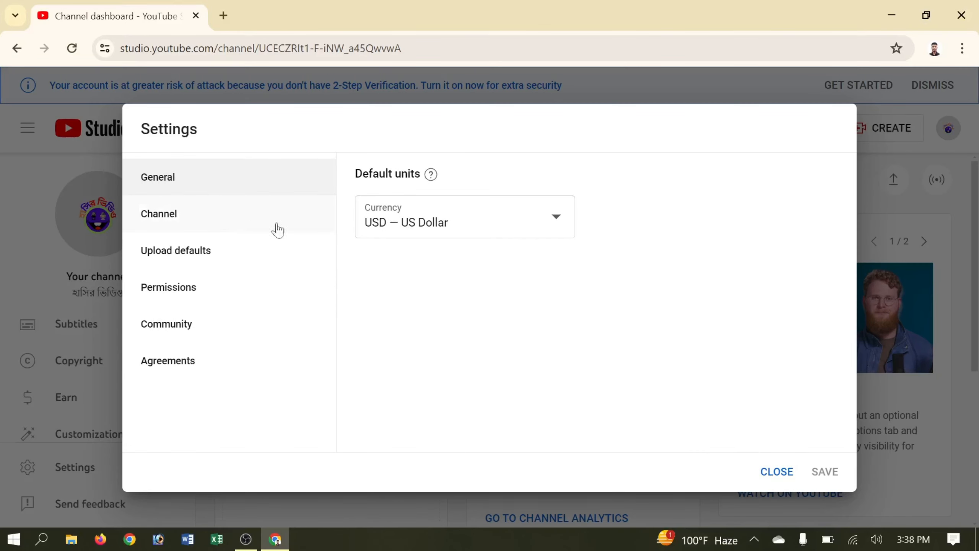
View Channel's Advanced settings and Feature eligibility, expanding Intermediate features' phone-verification requirement.
{"action": "left_click", "coordinate": [161, 222]}
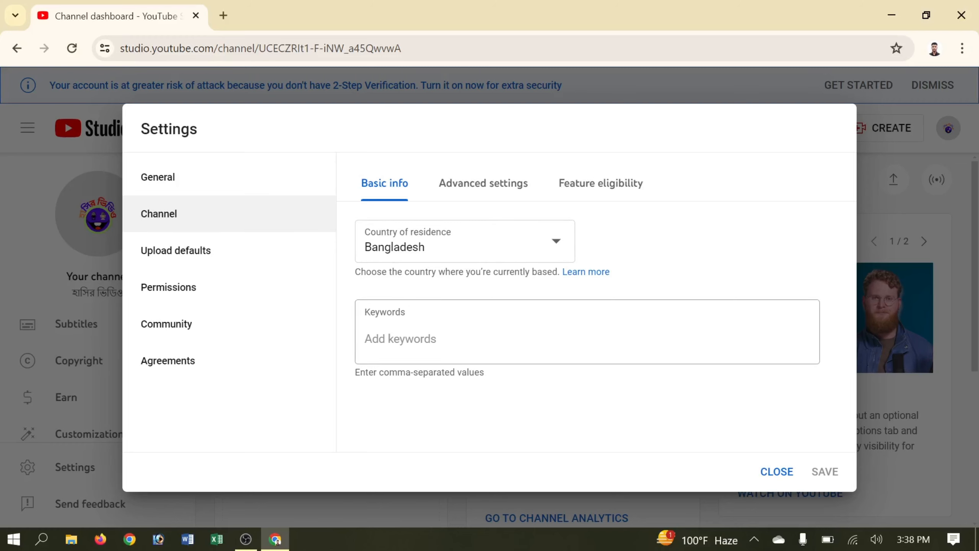
{"action": "left_click", "coordinate": [478, 184]}
{"action": "scroll", "coordinate": [478, 330], "scroll_direction": "down", "scroll_amount": 10}
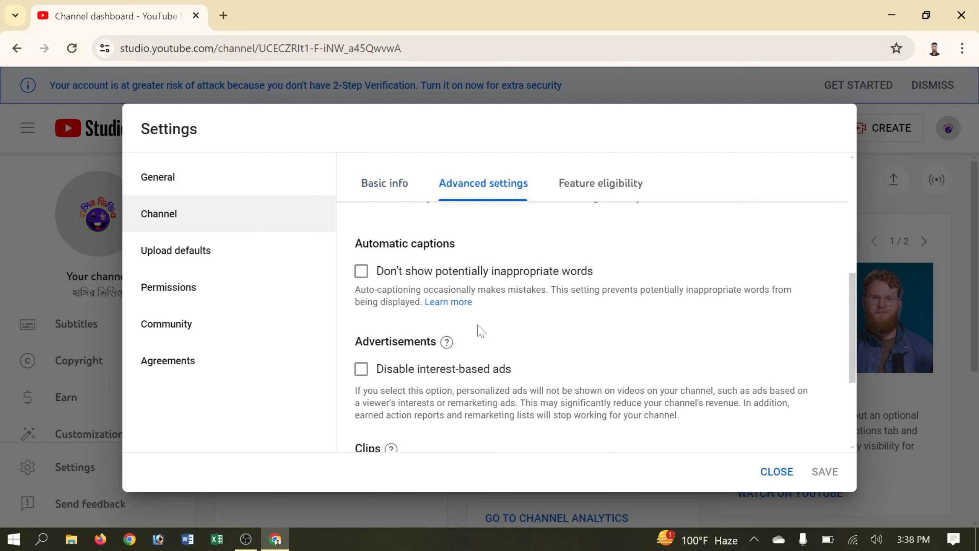
{"action": "scroll", "coordinate": [477, 330], "scroll_direction": "up", "scroll_amount": 6}
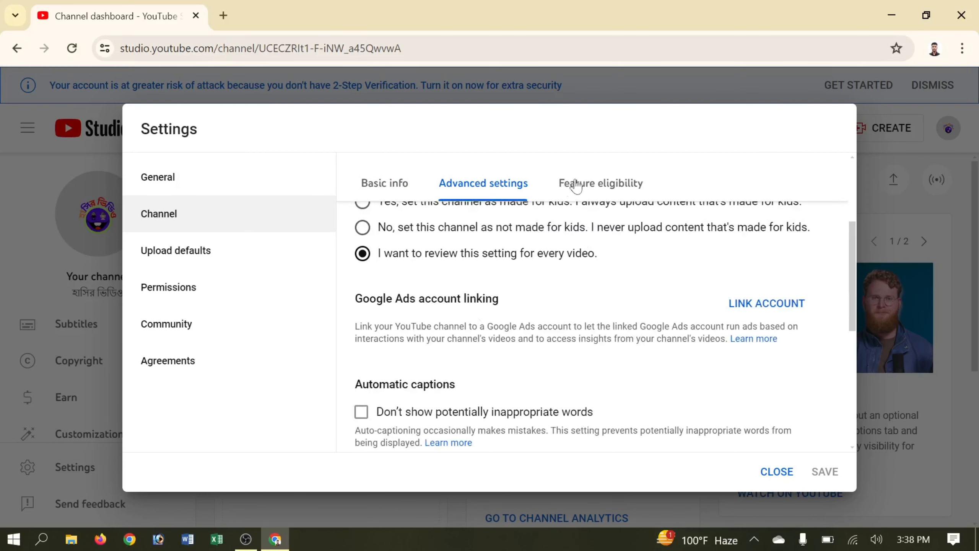
{"action": "left_click", "coordinate": [588, 185]}
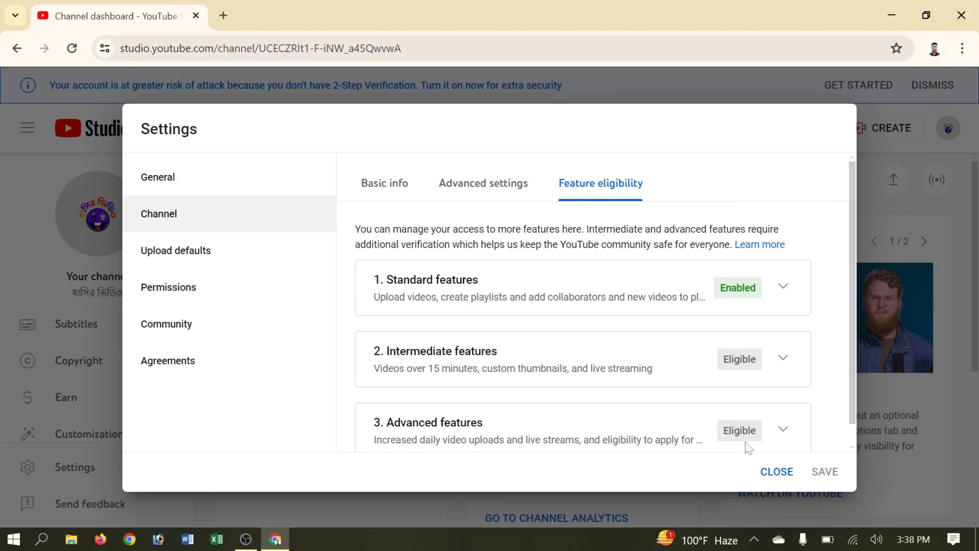
{"action": "left_click", "coordinate": [784, 360]}
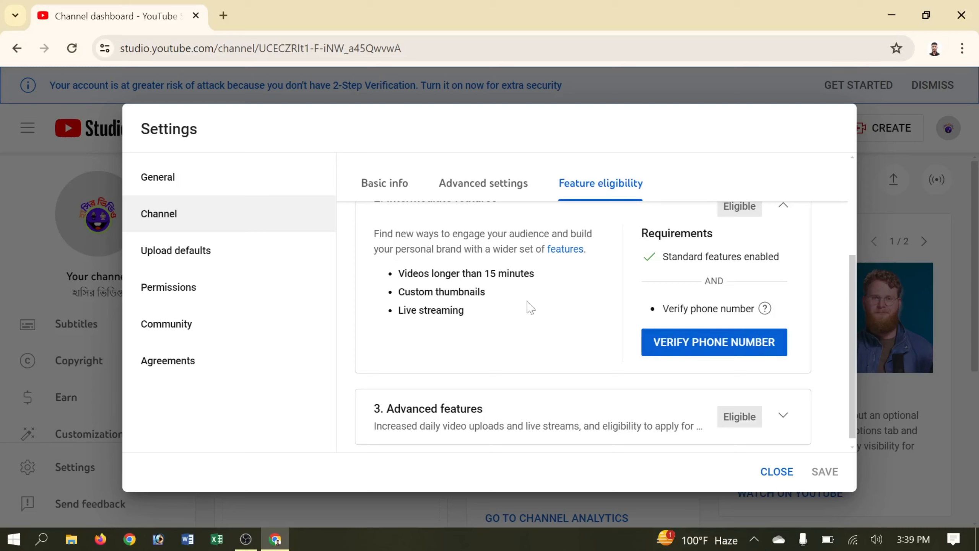
Go to Upload defaults and move from the empty Title field into Description.
{"action": "left_click", "coordinate": [191, 256]}
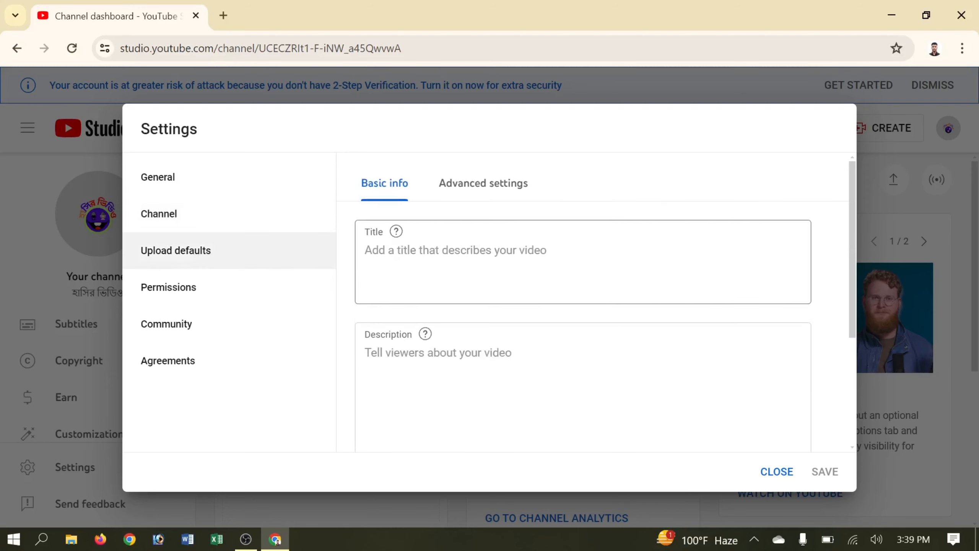
{"action": "left_click", "coordinate": [402, 241]}
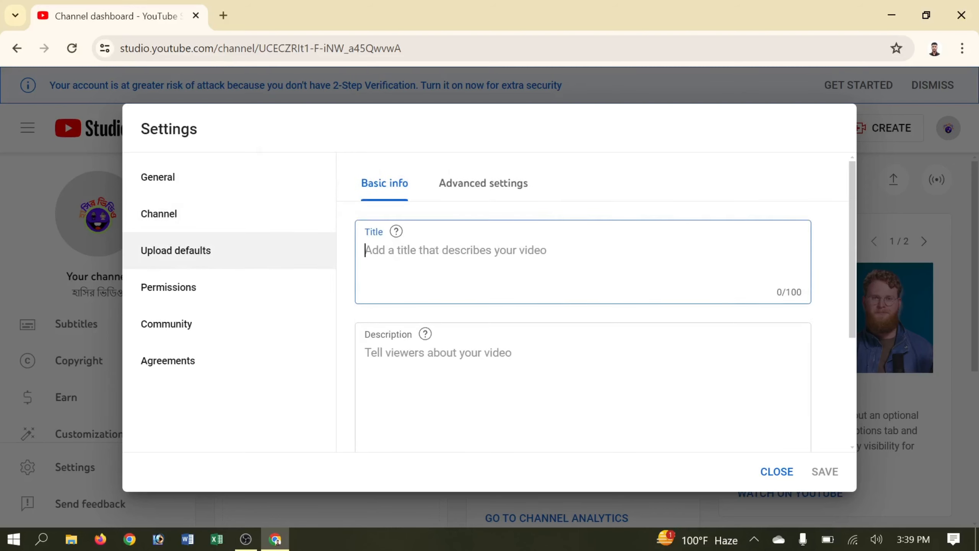
{"action": "key", "text": "Tab"}
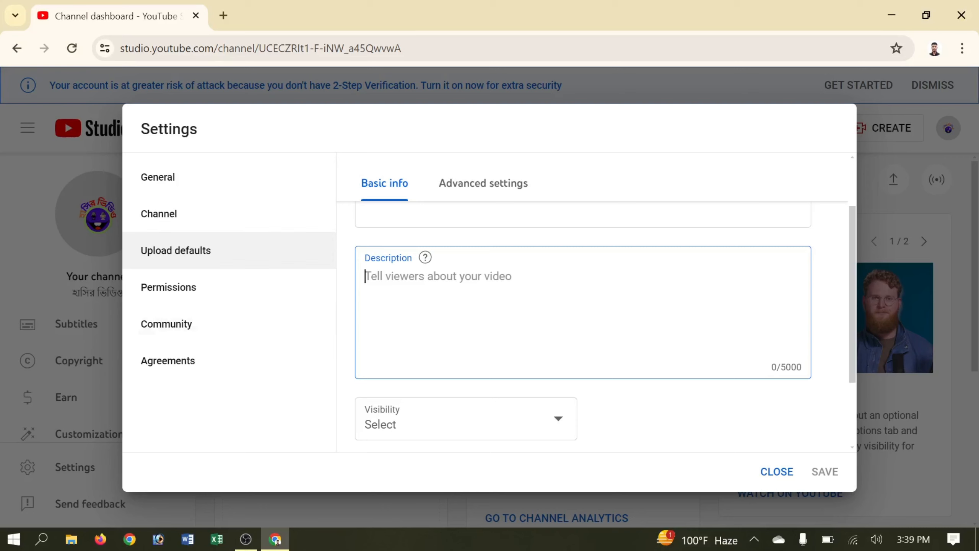
Open the desktop notes file and select the 'This Video was only for fun'…'Thank You' description.
{"action": "key", "text": "super+d"}
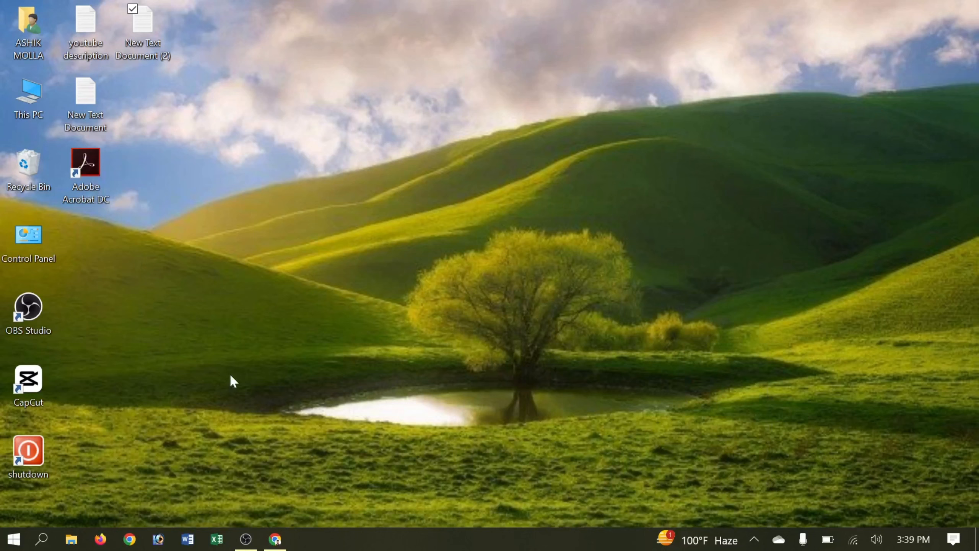
{"action": "double_click", "coordinate": [154, 25]}
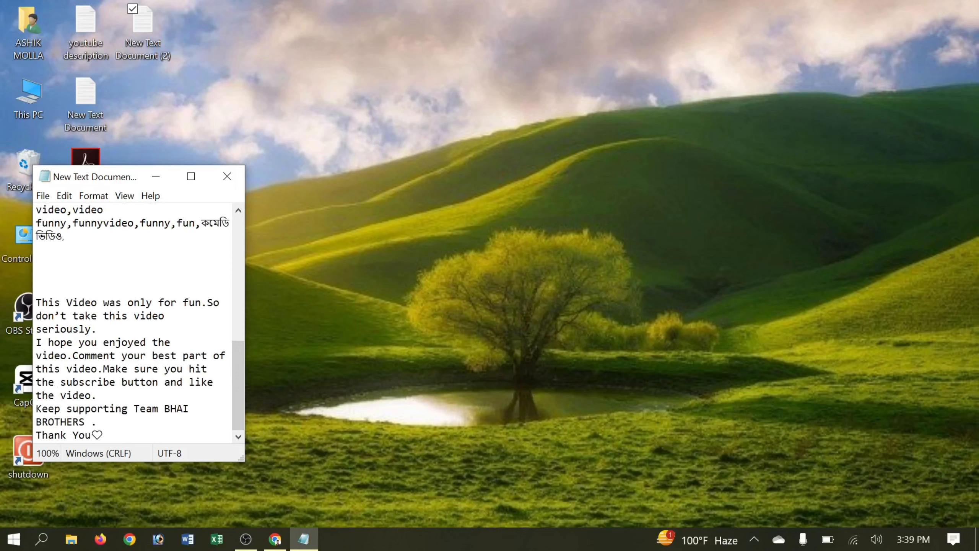
{"action": "left_click_drag", "start_coordinate": [36, 302], "coordinate": [112, 436]}
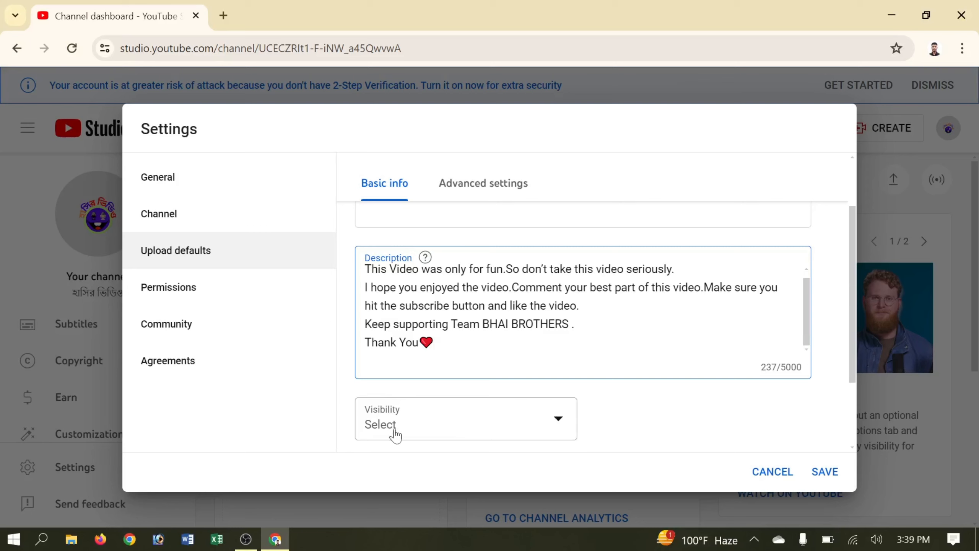
Set the default upload visibility to Unlisted.
{"action": "scroll", "coordinate": [391, 424], "scroll_direction": "down", "scroll_amount": 2}
{"action": "scroll", "coordinate": [392, 366], "scroll_direction": "down", "scroll_amount": 1}
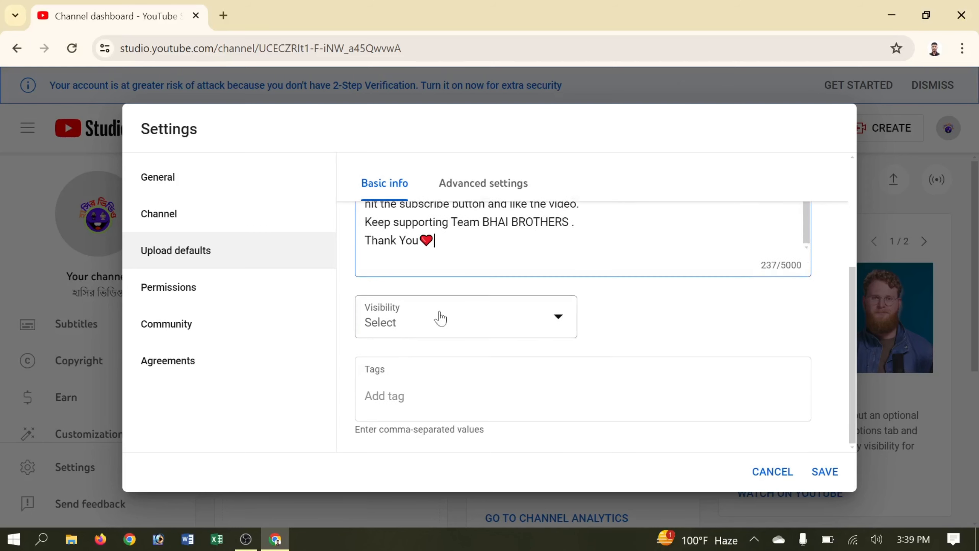
{"action": "left_click", "coordinate": [553, 322]}
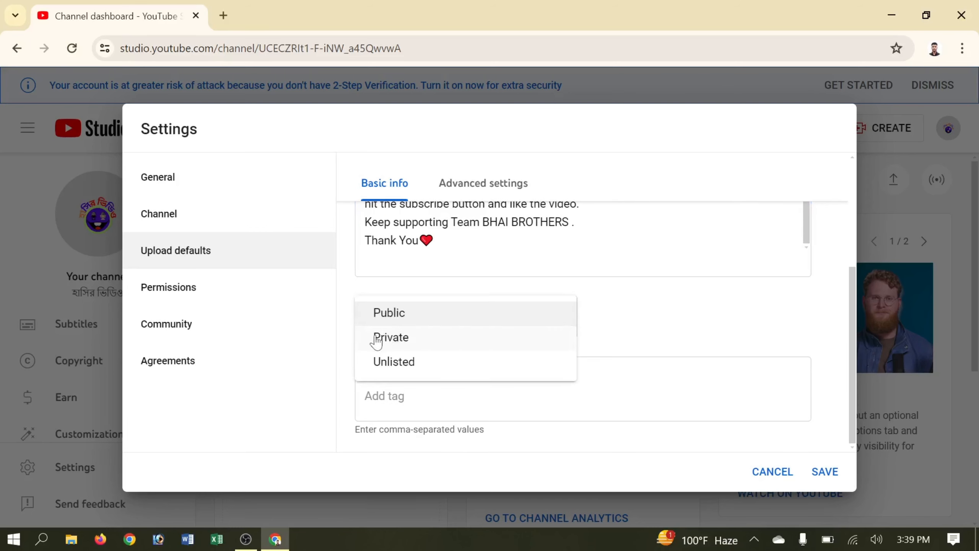
{"action": "left_click", "coordinate": [402, 366]}
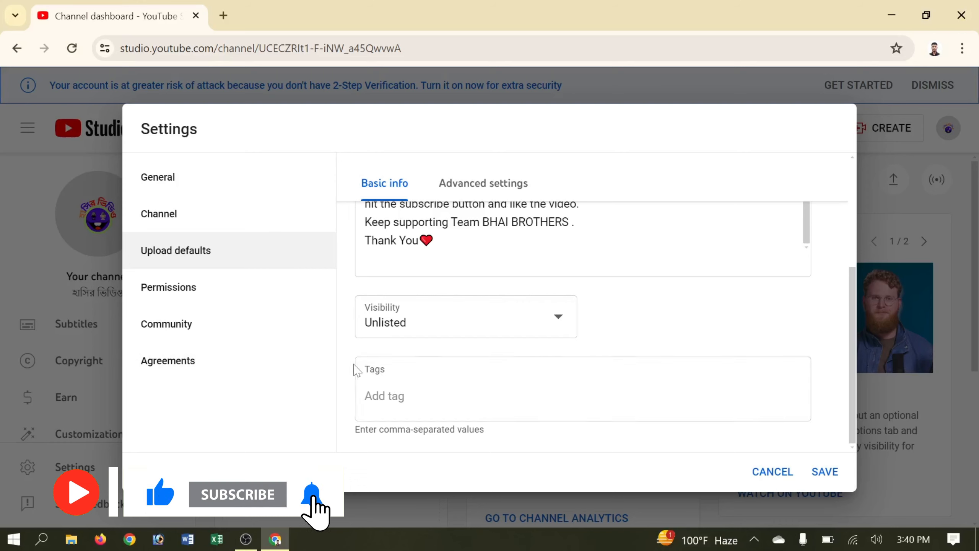
Paste the eleven comma-separated tags from the notes into the default Tags field (112/500).
{"action": "left_click", "coordinate": [366, 397]}
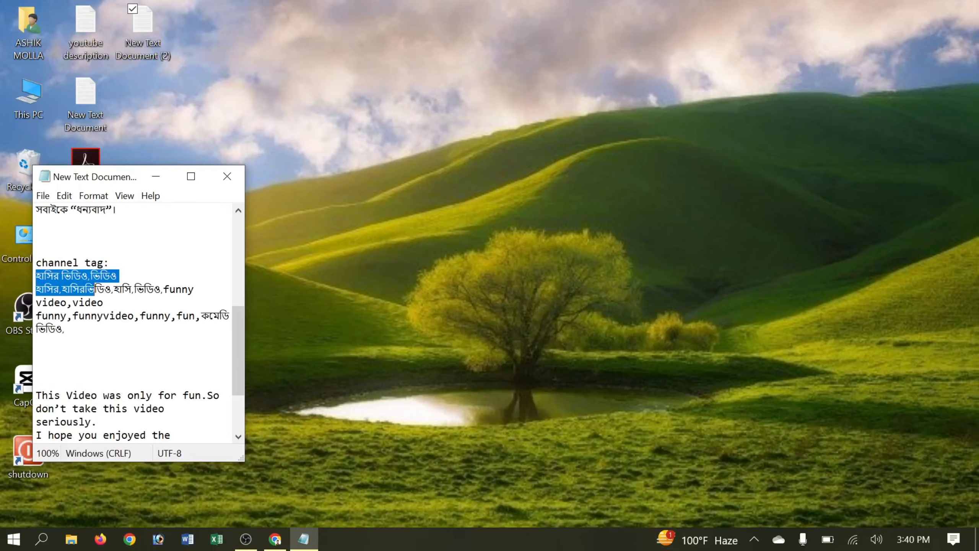
{"action": "left_click_drag", "start_coordinate": [95, 289], "coordinate": [66, 329]}
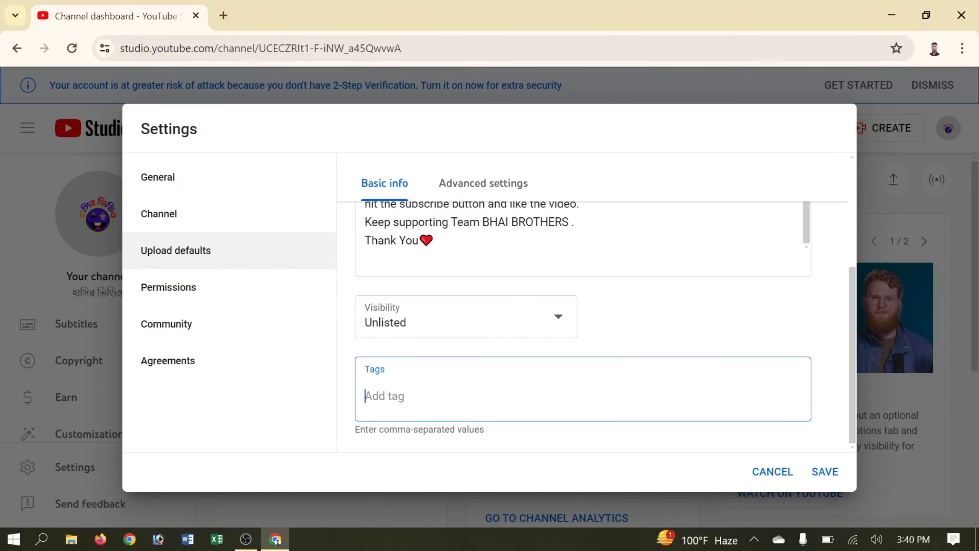
{"action": "type", "text": "হাসির ভিডিও, ভিডিও হাসির, হাসিরভিডিও, হাসি, ভিডিও, funny video, video funny, funnyvideo, funny, fun, কমেডি ভিডিও"}
{"action": "scroll", "coordinate": [640, 333], "scroll_direction": "down", "scroll_amount": 2}
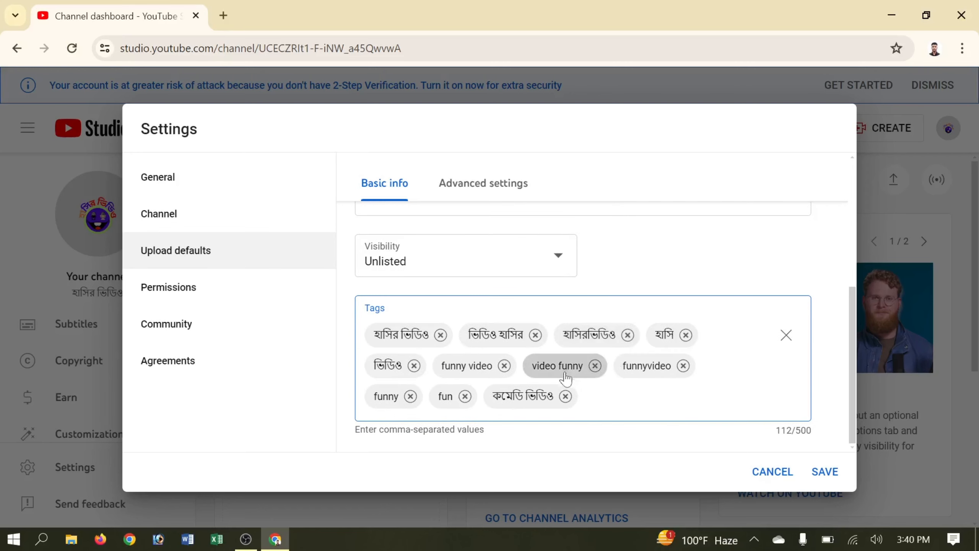
{"action": "left_click", "coordinate": [489, 188]}
Set the default video language to Bangla.
{"action": "scroll", "coordinate": [492, 306], "scroll_direction": "up", "scroll_amount": 2}
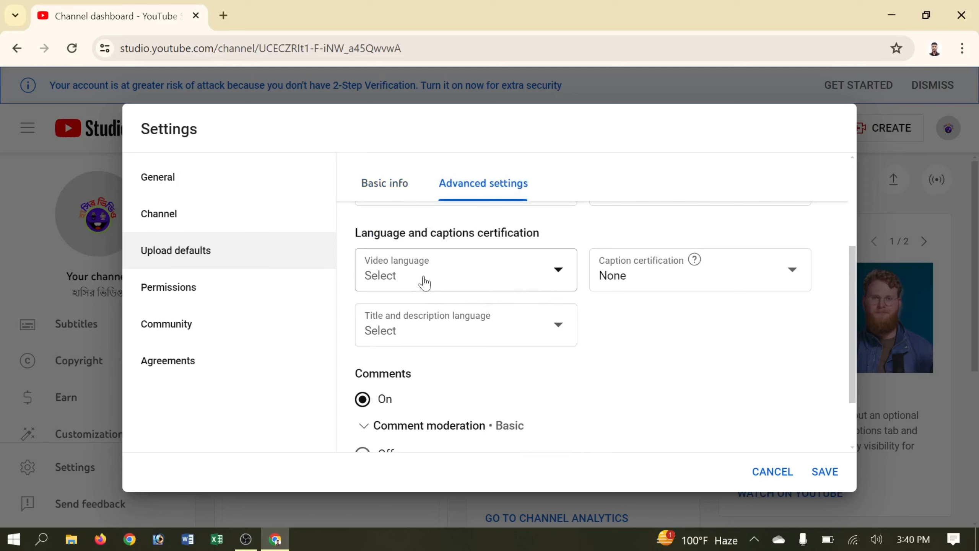
{"action": "left_click", "coordinate": [560, 274]}
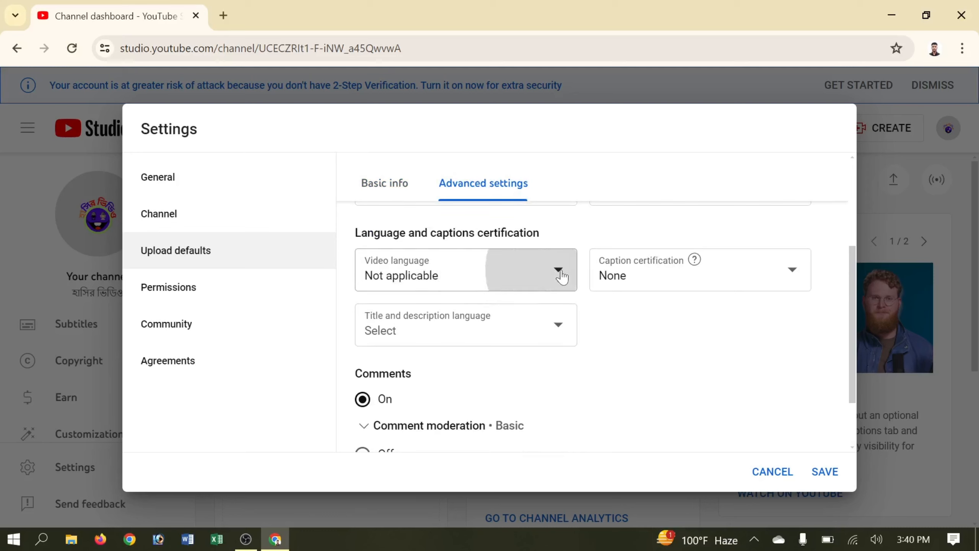
{"action": "left_click", "coordinate": [561, 276]}
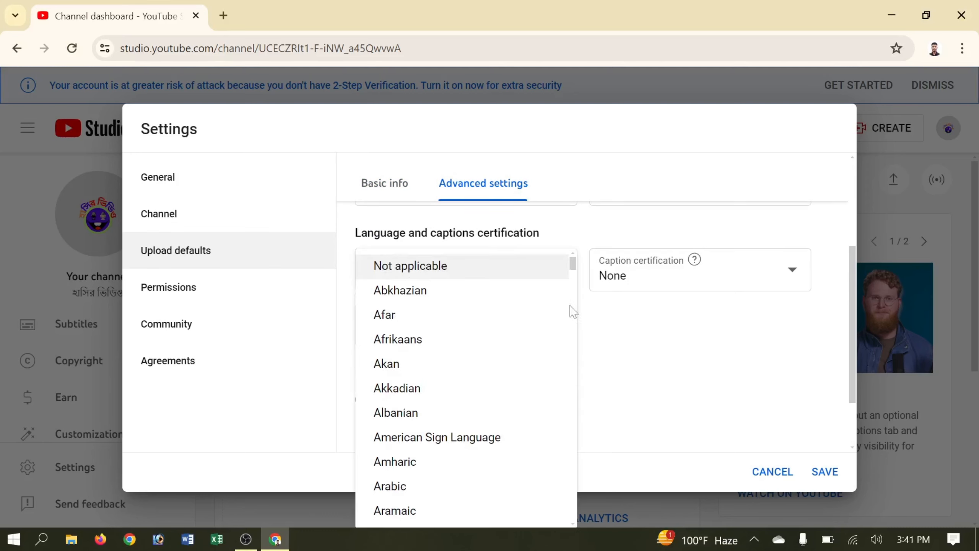
{"action": "scroll", "coordinate": [544, 368], "scroll_direction": "down", "scroll_amount": 5}
{"action": "scroll", "coordinate": [544, 368], "scroll_direction": "down", "scroll_amount": 3}
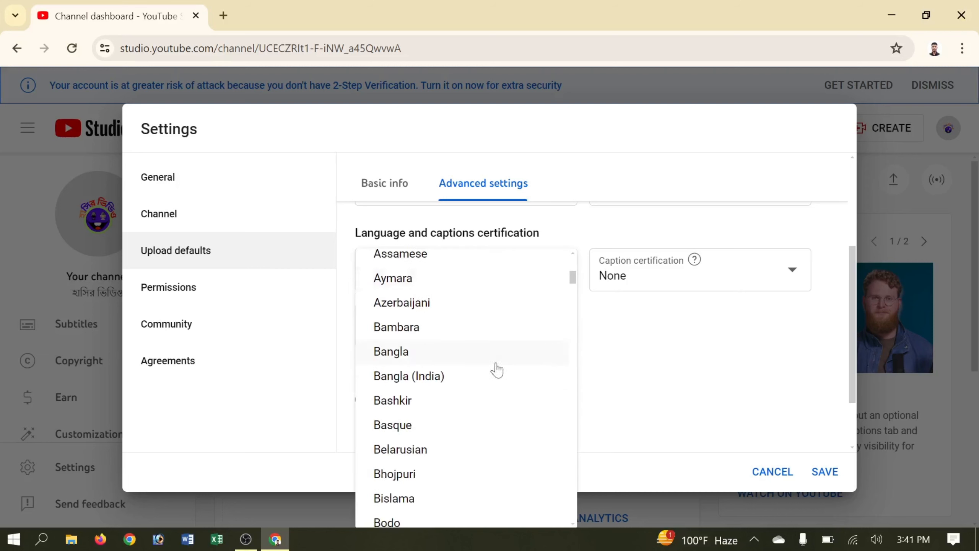
{"action": "left_click", "coordinate": [466, 351]}
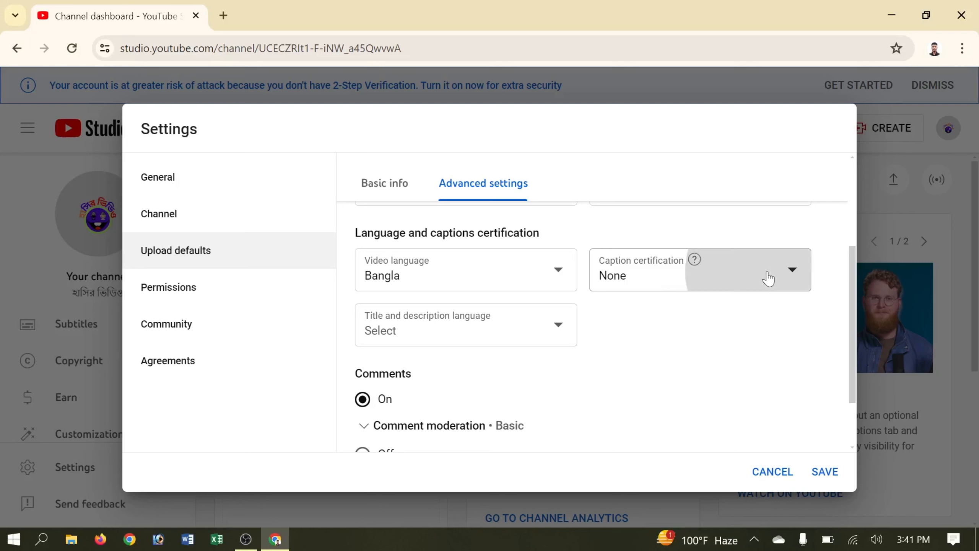
Set the title and description language to Bangla and save the upload defaults.
{"action": "left_click", "coordinate": [534, 328]}
{"action": "scroll", "coordinate": [496, 235], "scroll_direction": "down", "scroll_amount": 5}
{"action": "scroll", "coordinate": [496, 235], "scroll_direction": "up", "scroll_amount": 6}
{"action": "scroll", "coordinate": [497, 236], "scroll_direction": "up", "scroll_amount": 3}
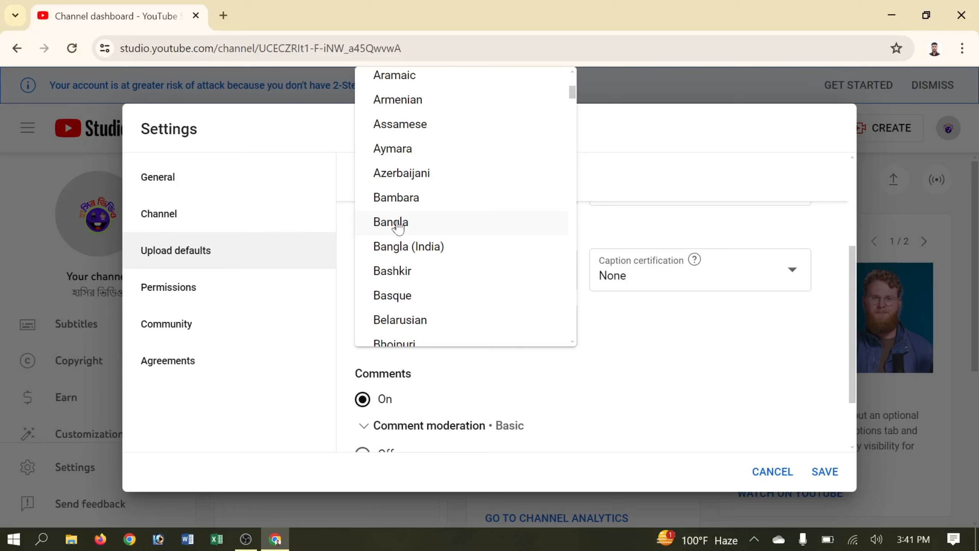
{"action": "left_click", "coordinate": [398, 228]}
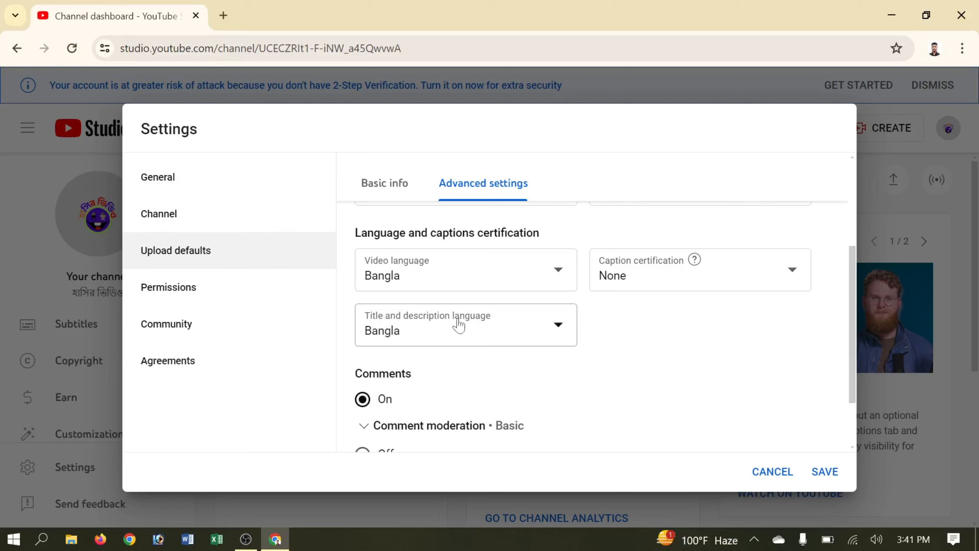
{"action": "scroll", "coordinate": [498, 334], "scroll_direction": "down", "scroll_amount": 2}
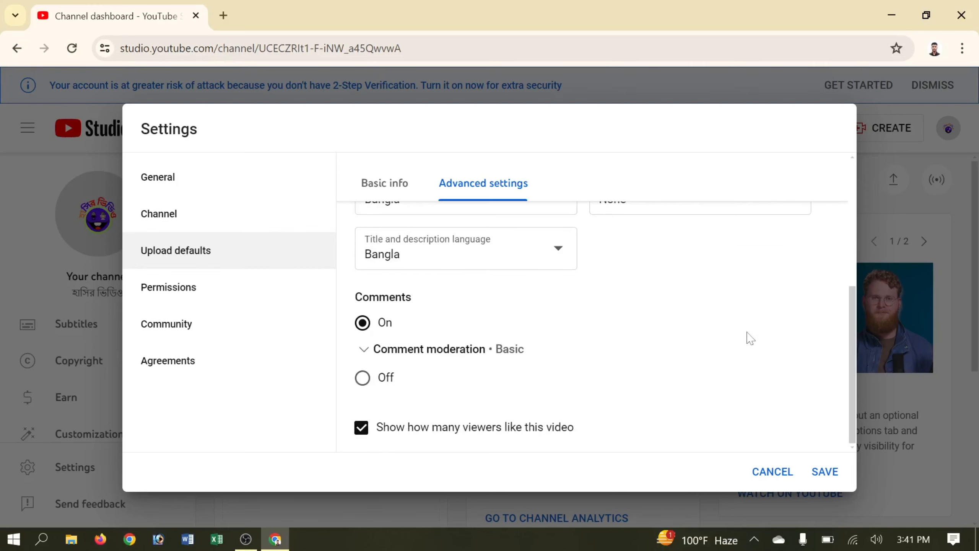
{"action": "left_click", "coordinate": [824, 476]}
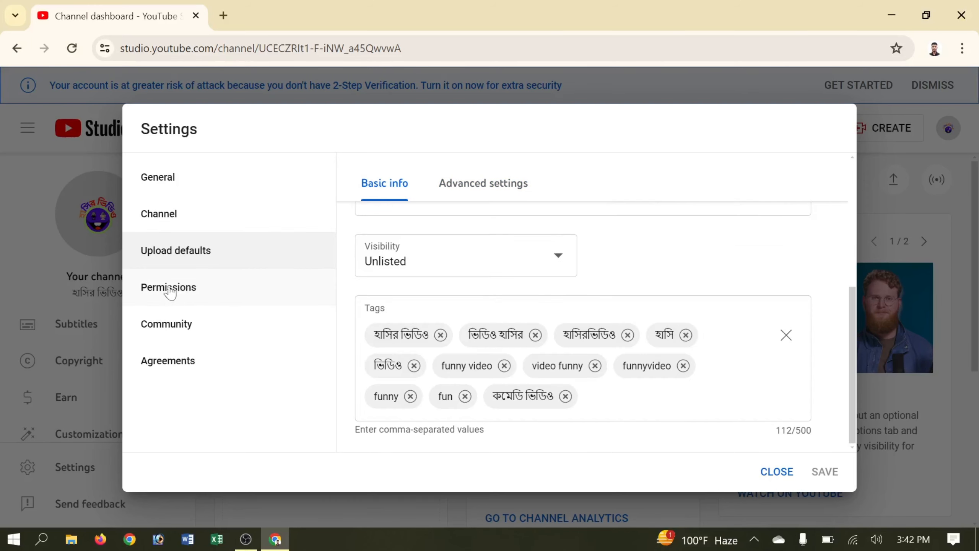
Check Permissions and Upload defaults, then save and close Settings to reach the Channel dashboard.
{"action": "left_click", "coordinate": [196, 287]}
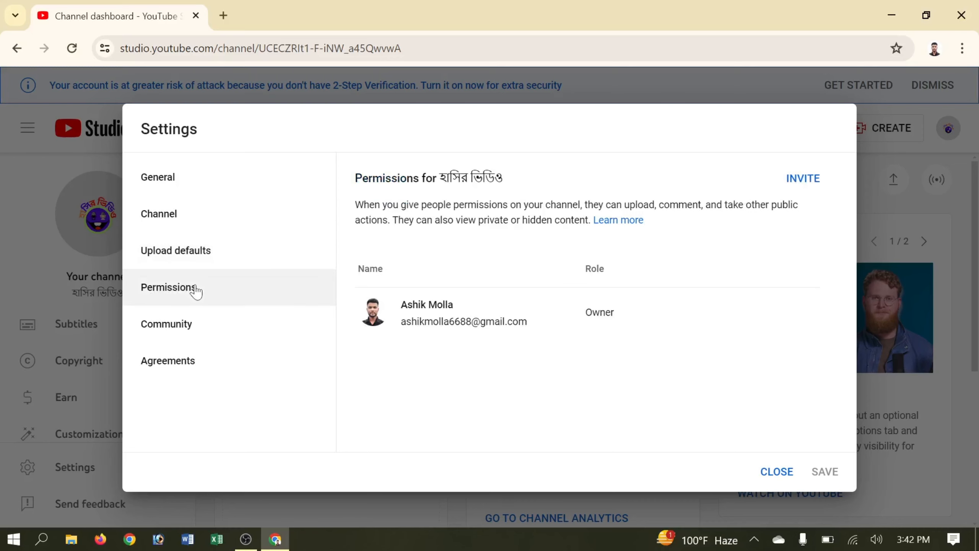
{"action": "left_click", "coordinate": [200, 250]}
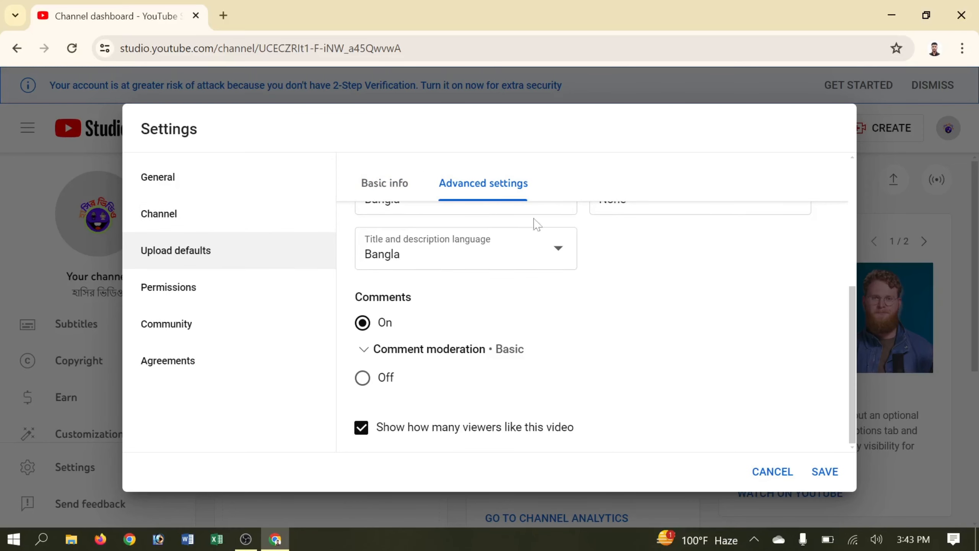
{"action": "left_click", "coordinate": [825, 471]}
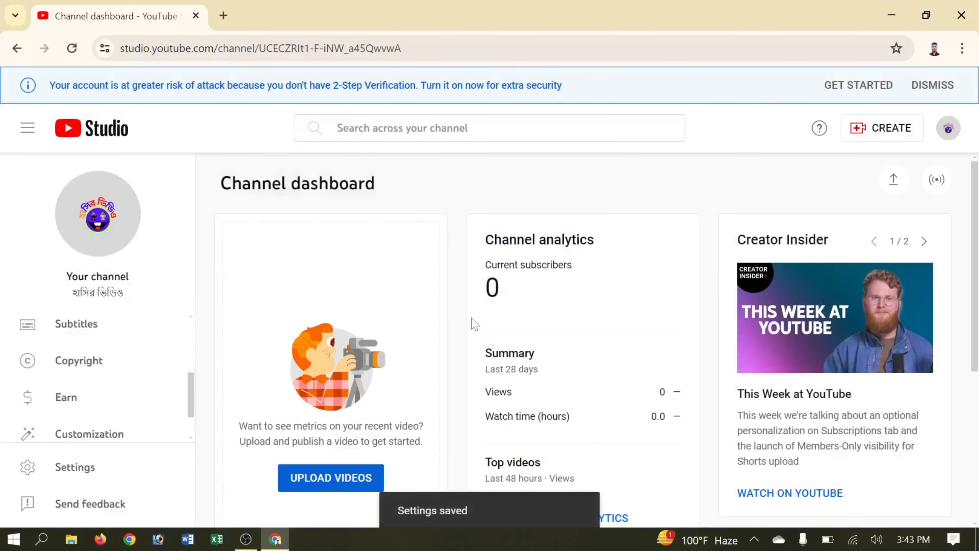